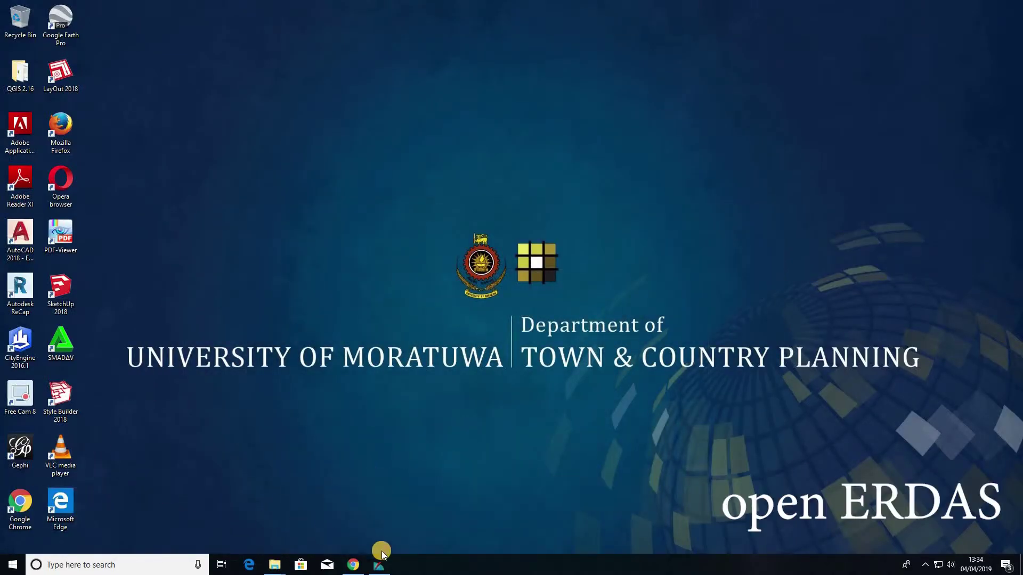
# - Search 'er' from the taskbar and bring the running ERDAS IMAGINE 2014 window forward
pyautogui.click(158, 566)
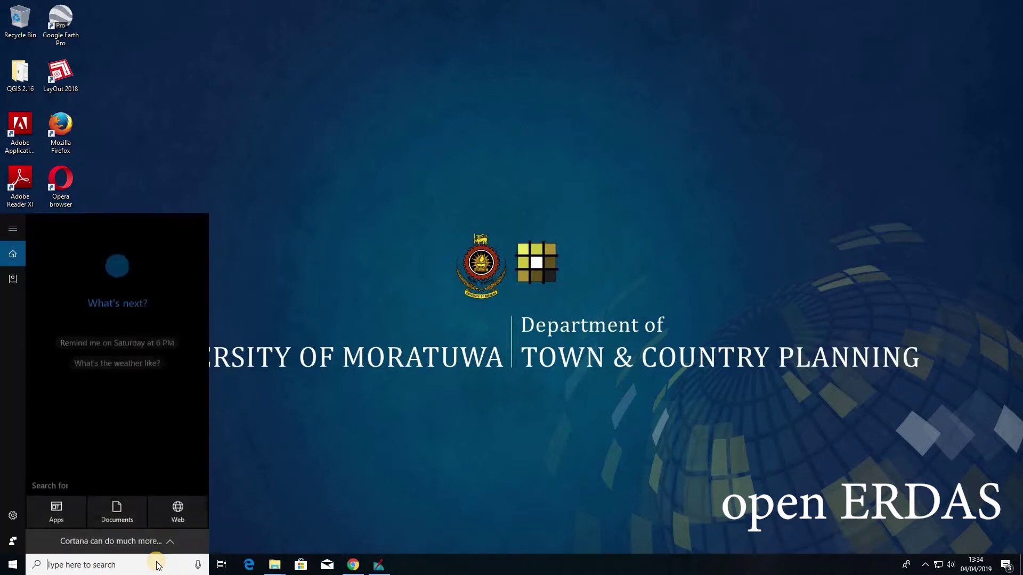
pyautogui.write('er')
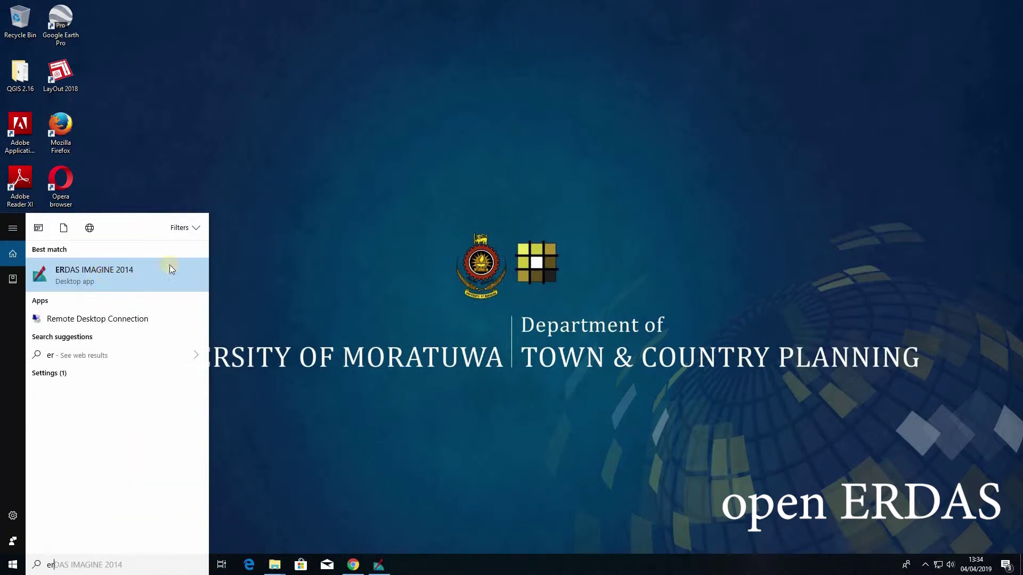
pyautogui.click(379, 565)
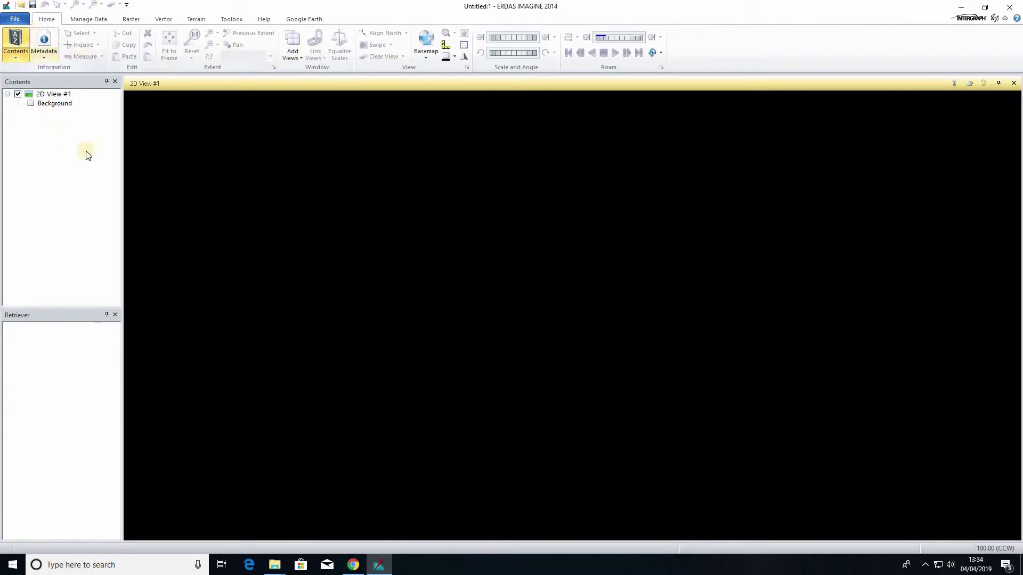
# - Start adding a raster layer and open the Landsat LC08 folder on Floppy (I:)
pyautogui.rightClick(209, 161)
pyautogui.click(254, 168)
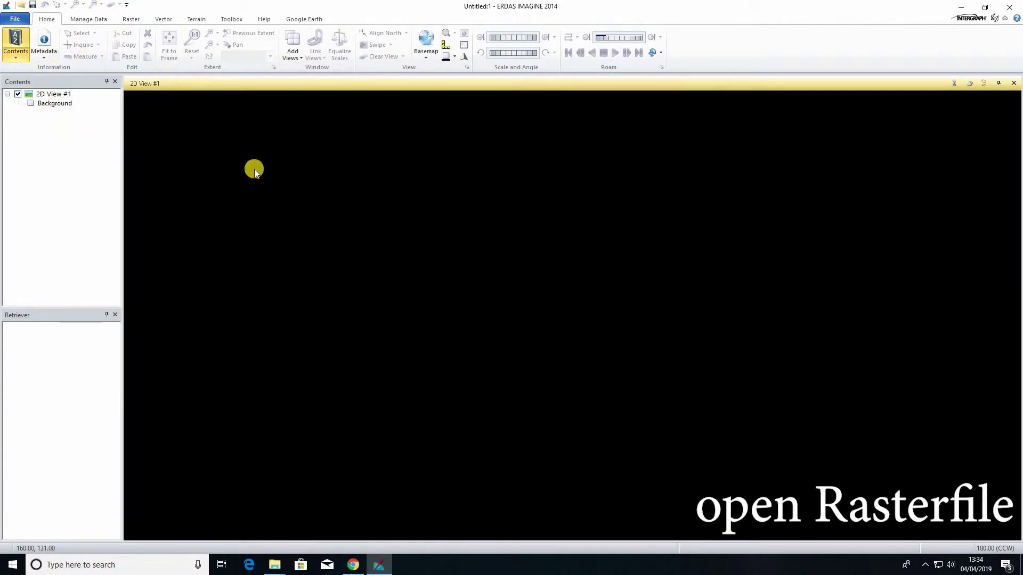
pyautogui.click(541, 214)
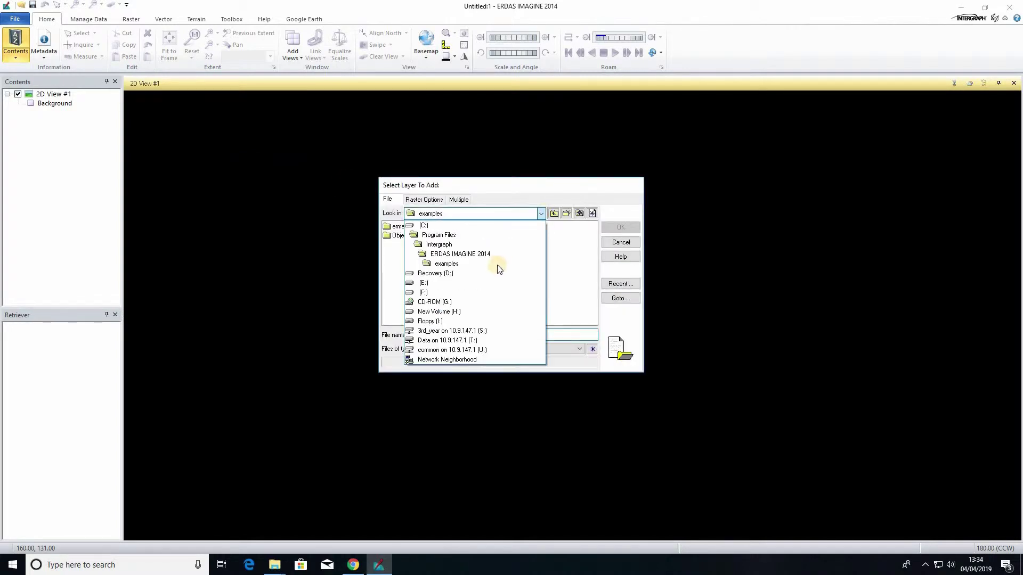
pyautogui.click(435, 321)
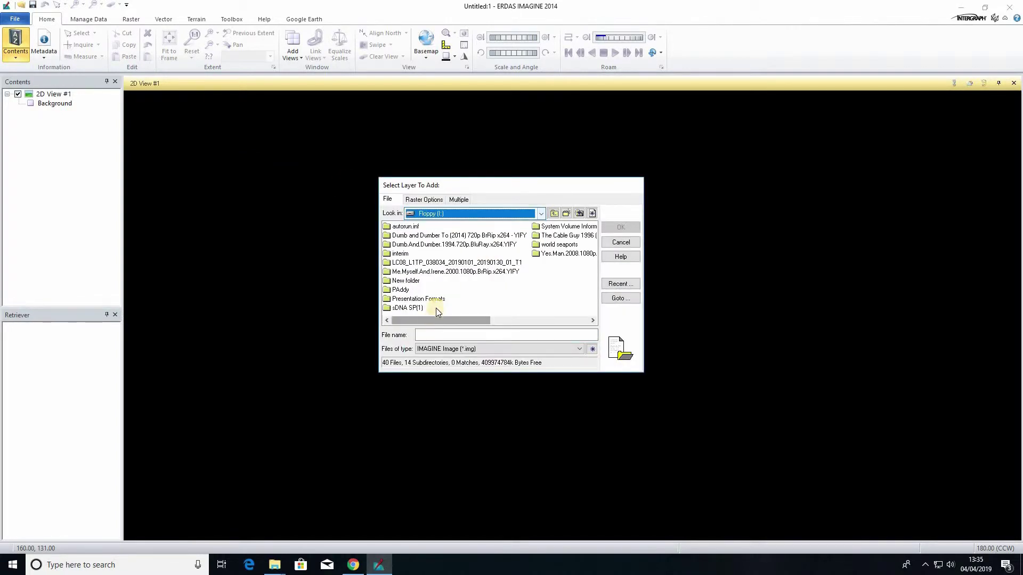
pyautogui.doubleClick(461, 264)
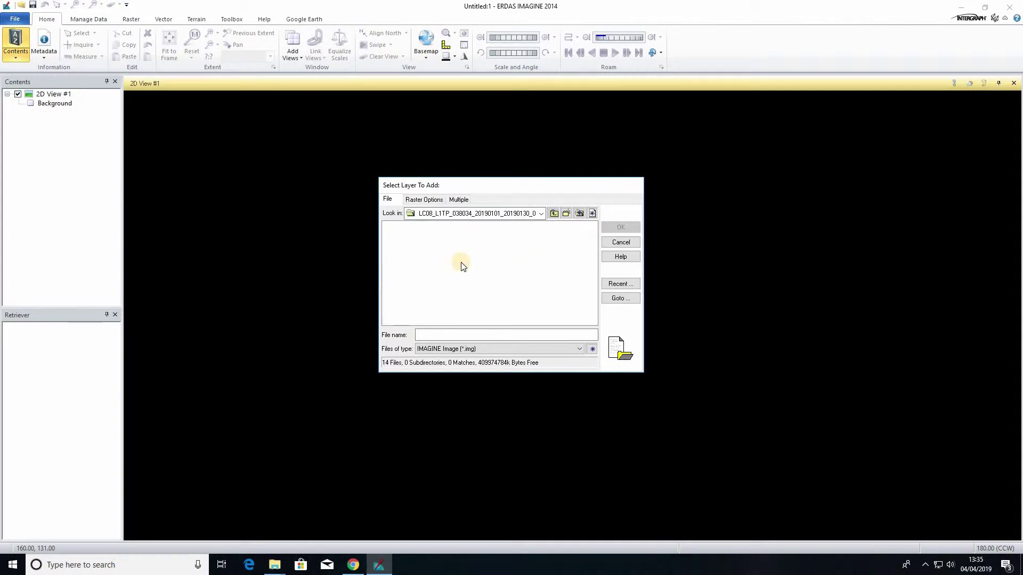
# - Browse the Files of type list for the TIFF format
pyautogui.click(539, 350)
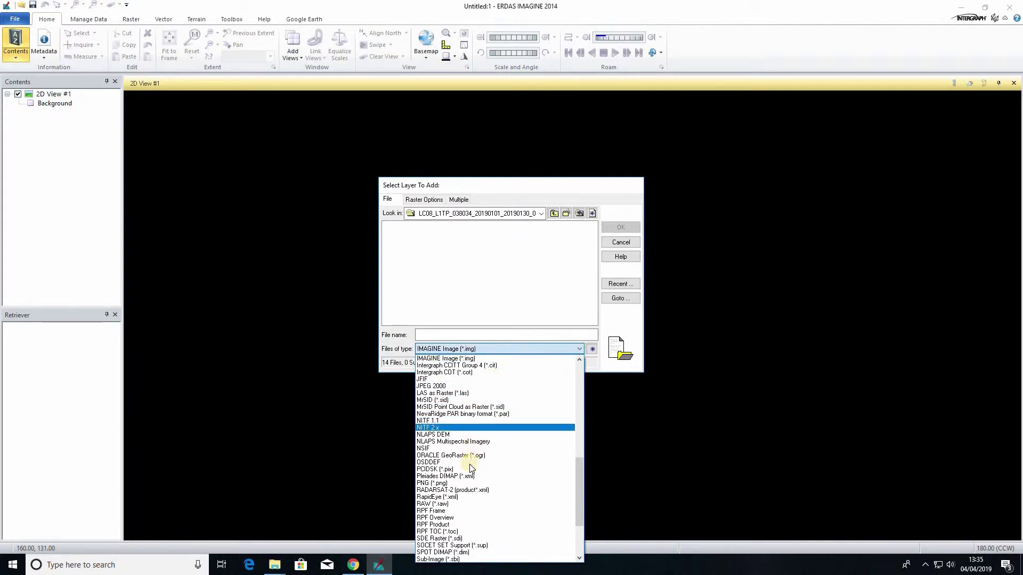
pyautogui.scroll(5, 468, 426)
pyautogui.scroll(10, 464, 421)
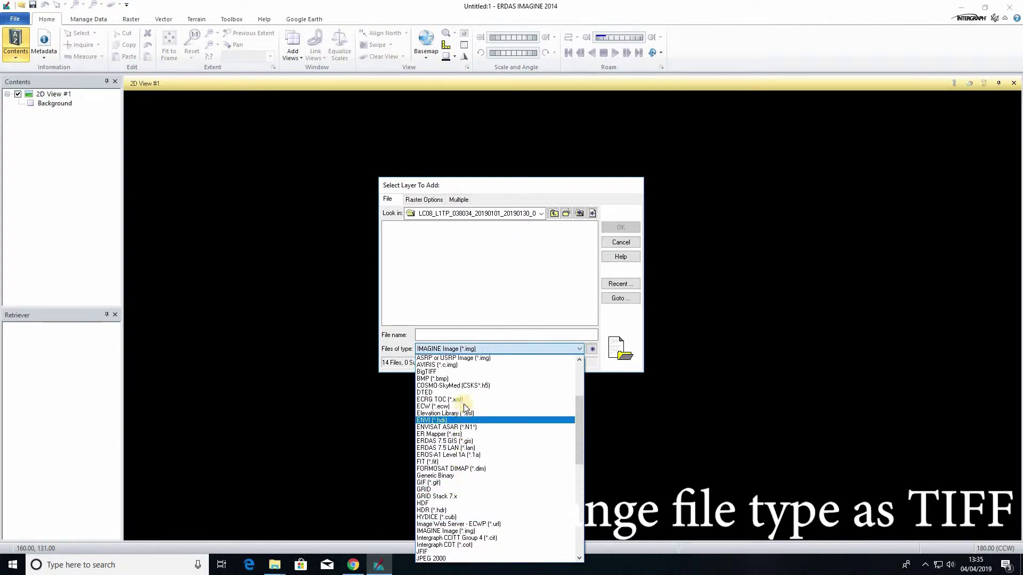
pyautogui.scroll(-14, 466, 453)
pyautogui.scroll(-6, 465, 455)
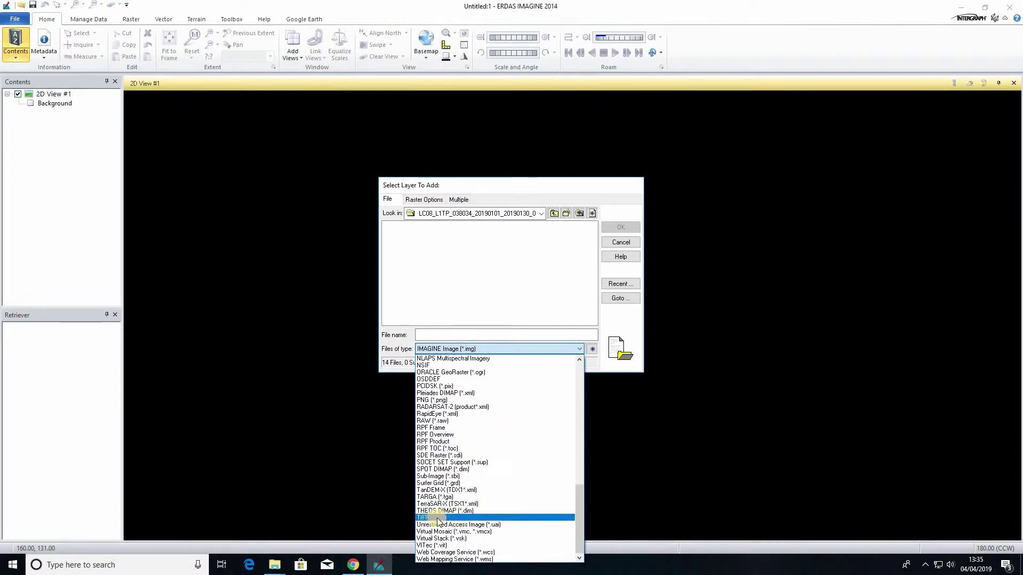
# - Filter to TIFF files and add the ..._T1_B10.TIF band 10 file to the 2D view
pyautogui.click(451, 518)
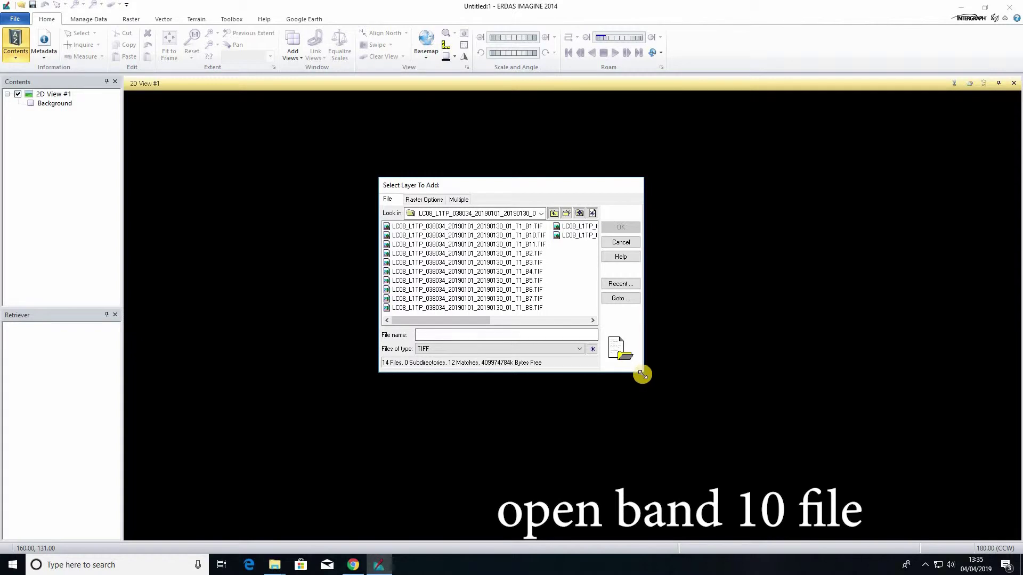
pyautogui.moveTo(644, 375); pyautogui.dragTo(710, 426)
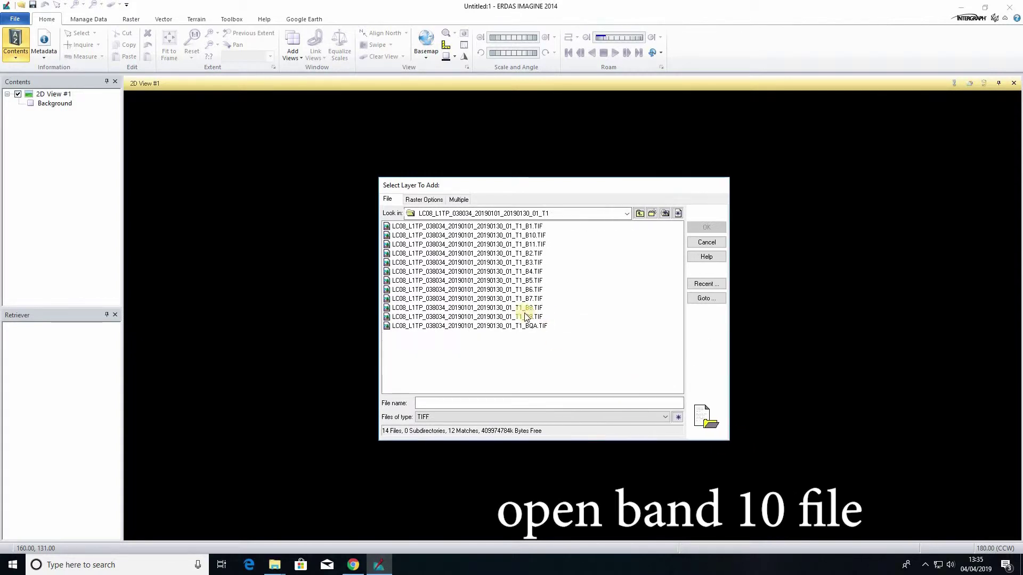
pyautogui.click(534, 237)
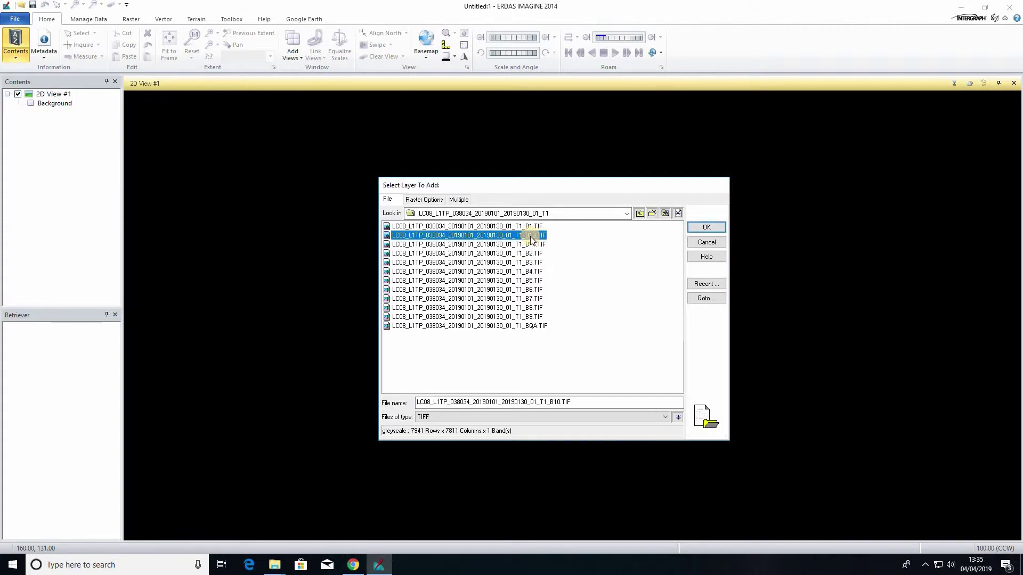
pyautogui.click(707, 228)
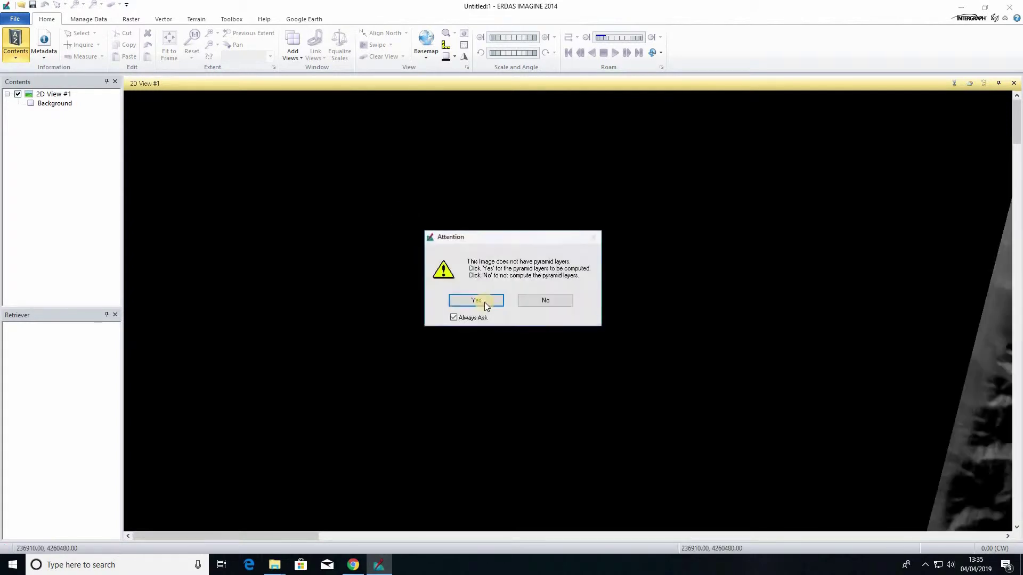
# - Compute band 10 pyramid layers, then fix the layer's missing-pyramids alert
pyautogui.click(477, 301)
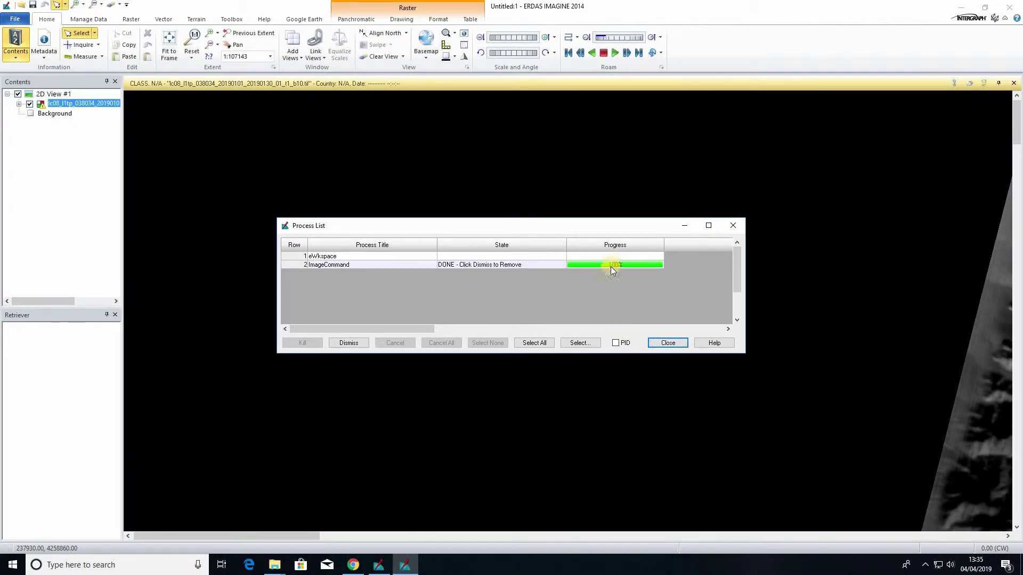
pyautogui.click(668, 342)
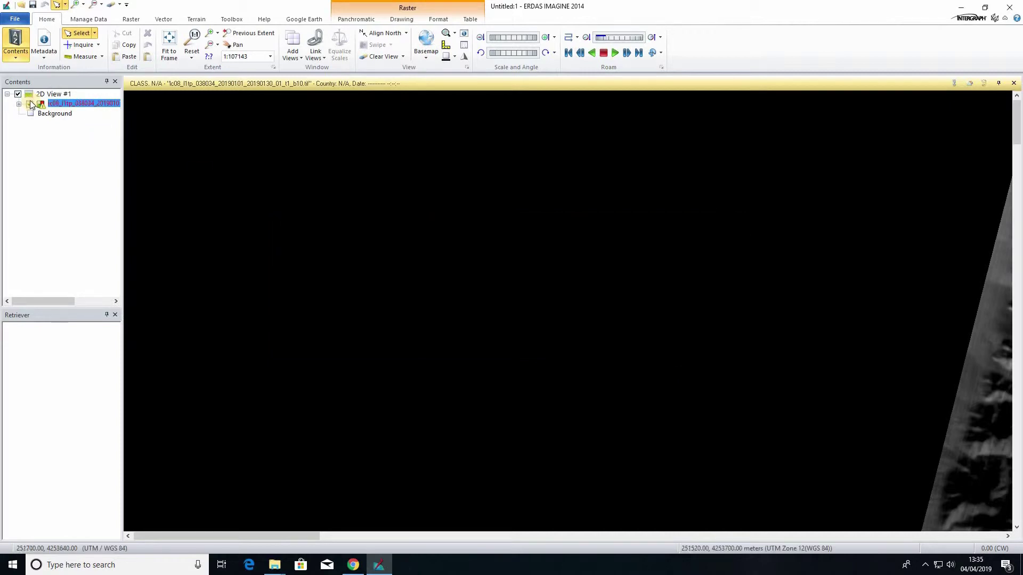
pyautogui.rightClick(59, 103)
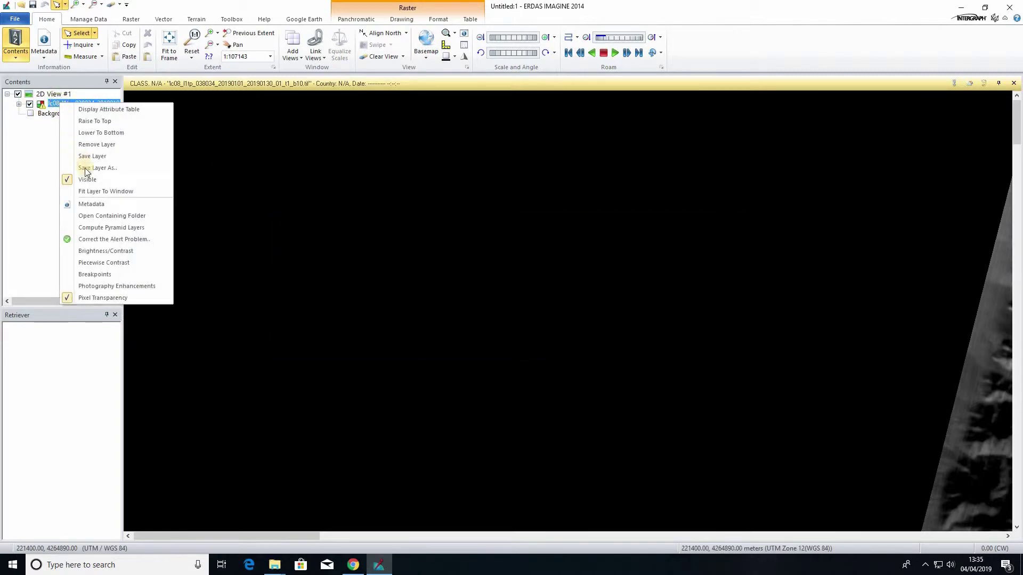
pyautogui.click(114, 239)
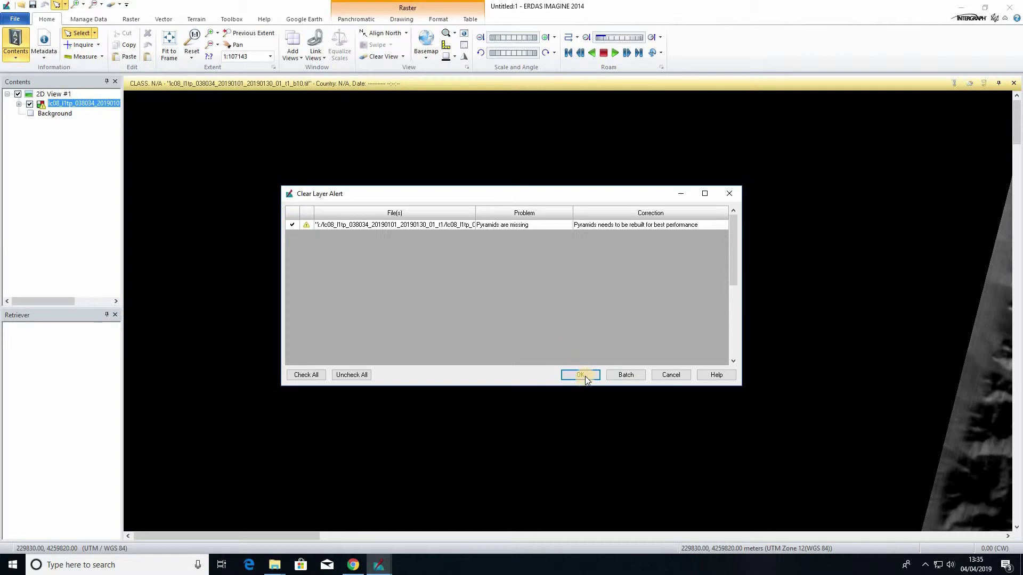
pyautogui.click(582, 374)
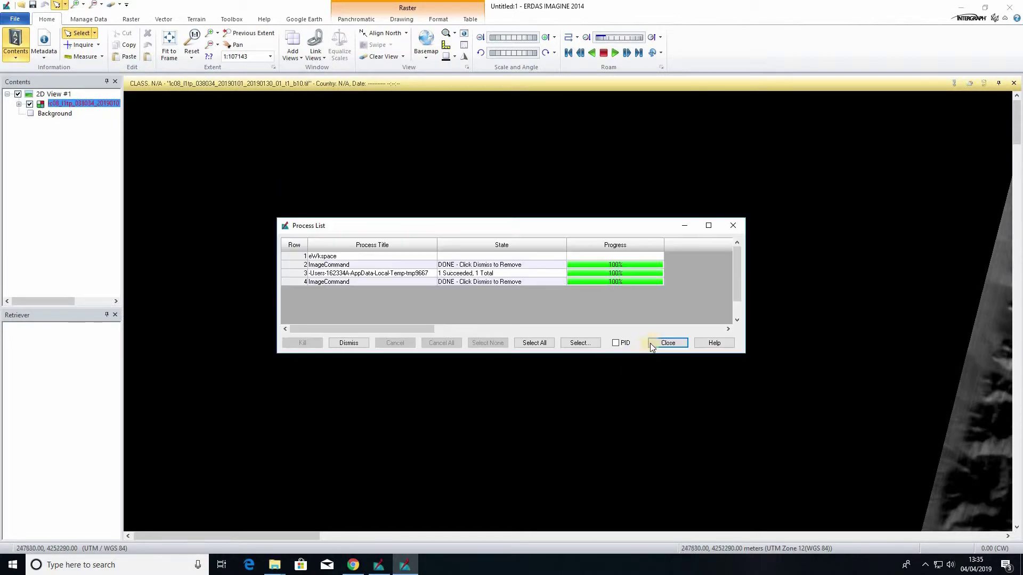
pyautogui.click(657, 343)
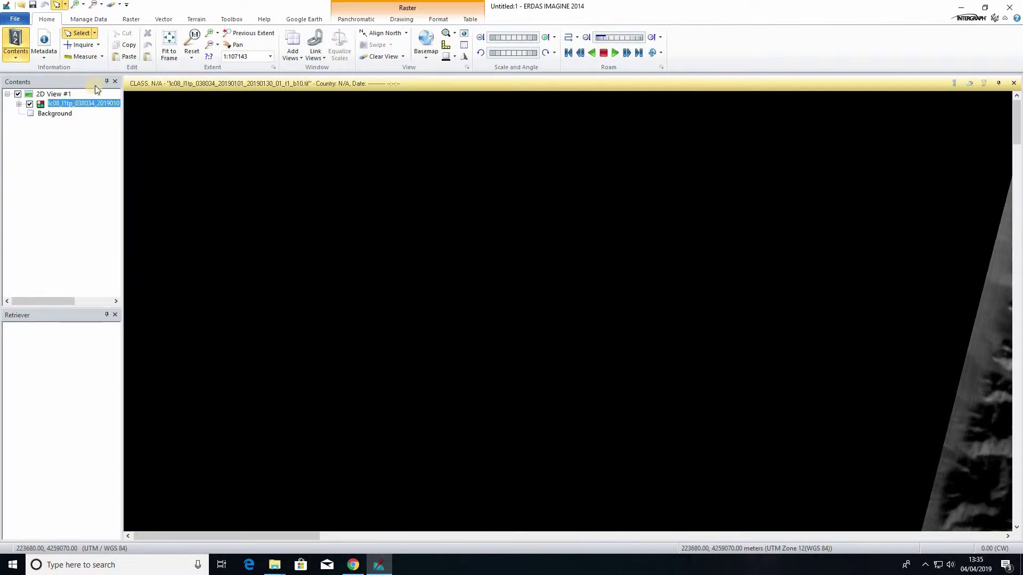
# - Fit the Landsat scene to the view and launch Model Maker from the Toolbox tab
pyautogui.click(168, 45)
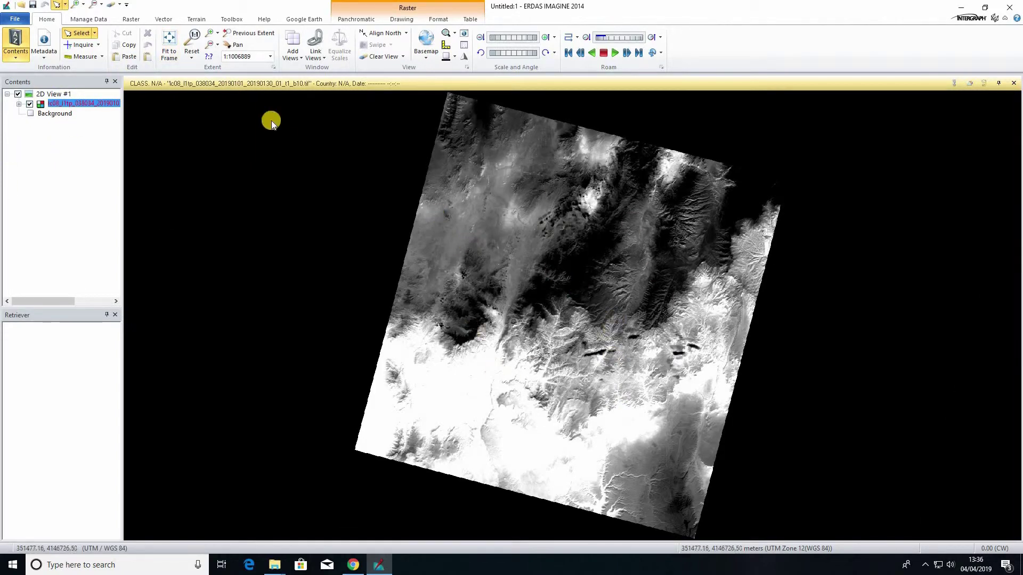
pyautogui.click(239, 19)
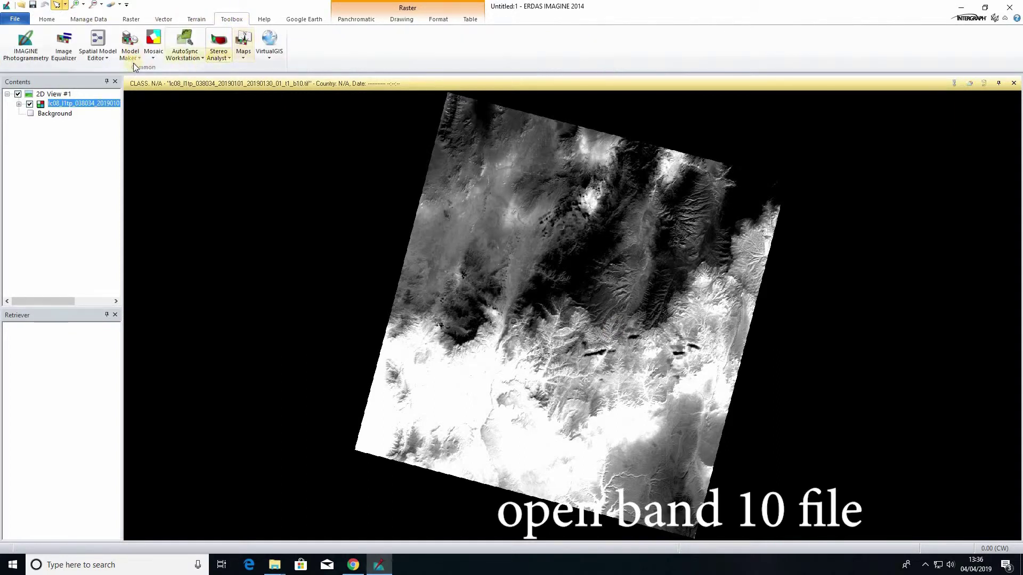
pyautogui.click(137, 59)
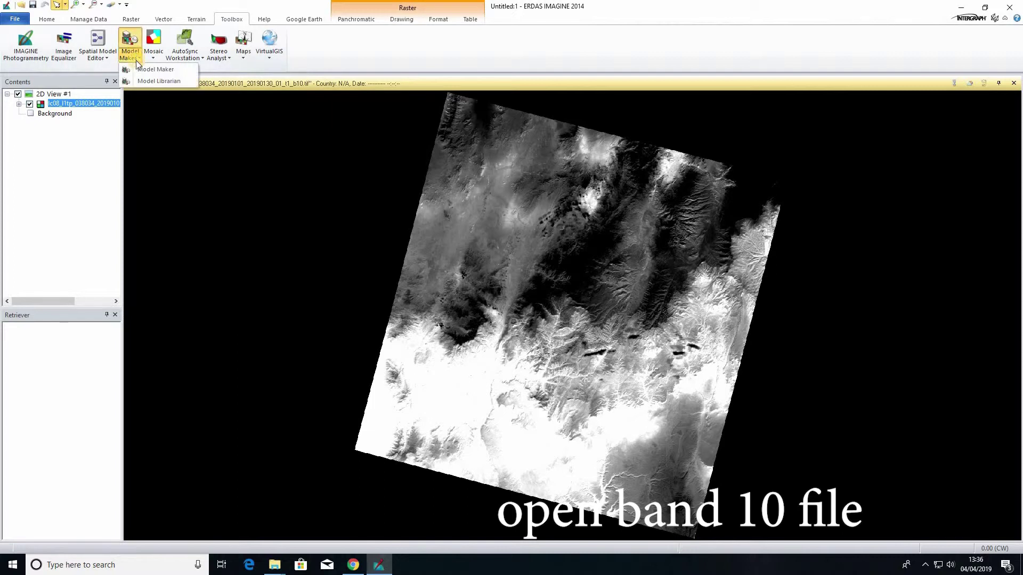
pyautogui.click(153, 68)
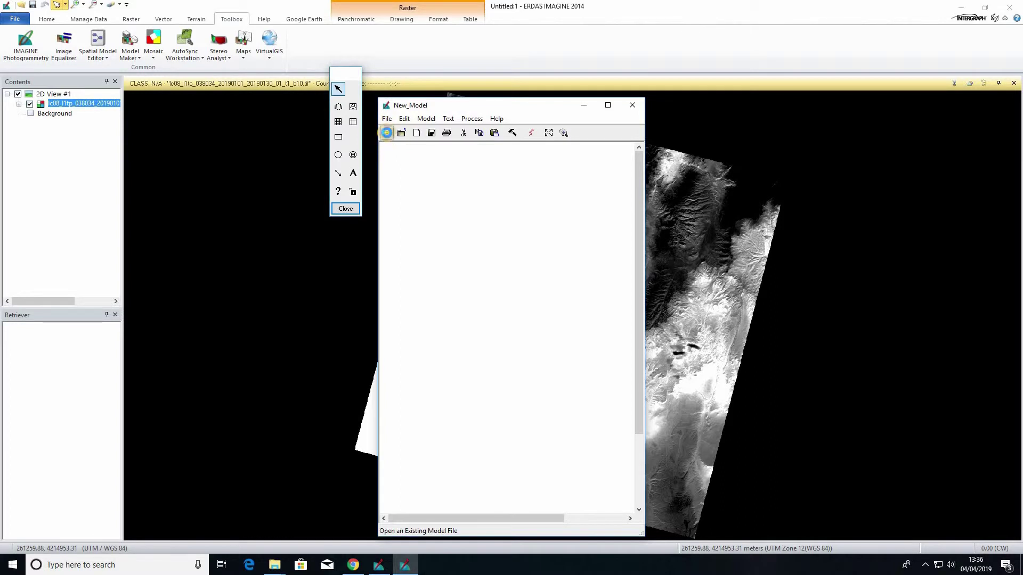
# - Open landsat8_model.gmd from Floppy (I:) and maximize the model window
pyautogui.click(387, 133)
pyautogui.click(541, 255)
pyautogui.click(490, 372)
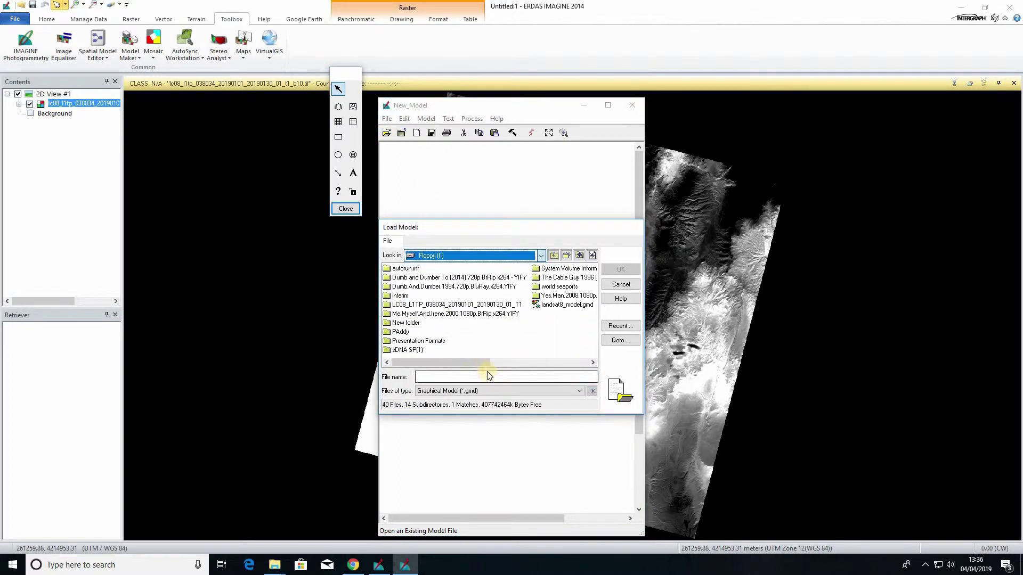
pyautogui.click(560, 306)
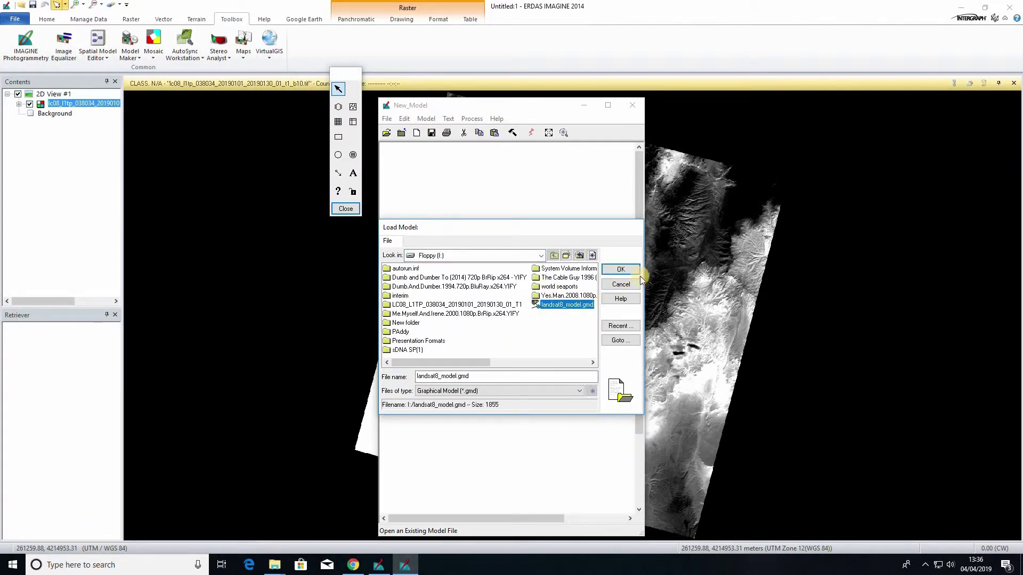
pyautogui.click(624, 270)
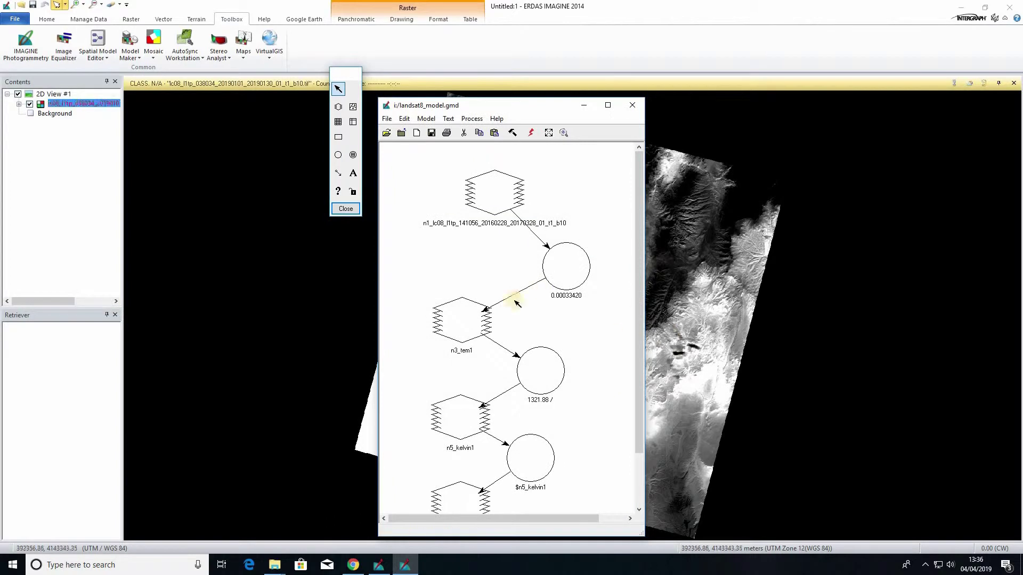
pyautogui.click(608, 105)
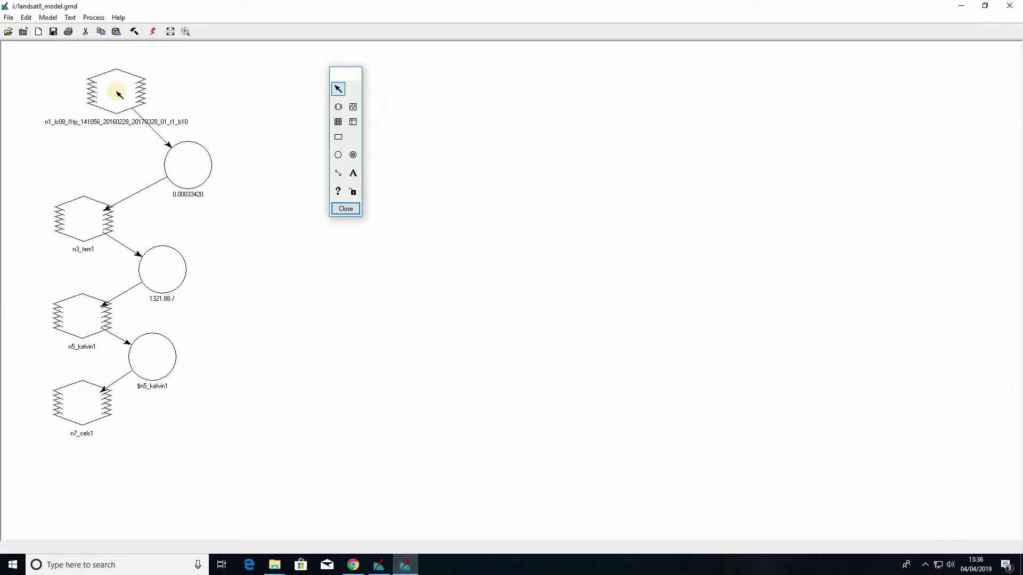
# - Set the top input raster node to the 2019 LC08 band 10 TIF file
pyautogui.doubleClick(117, 92)
pyautogui.click(576, 323)
pyautogui.click(477, 191)
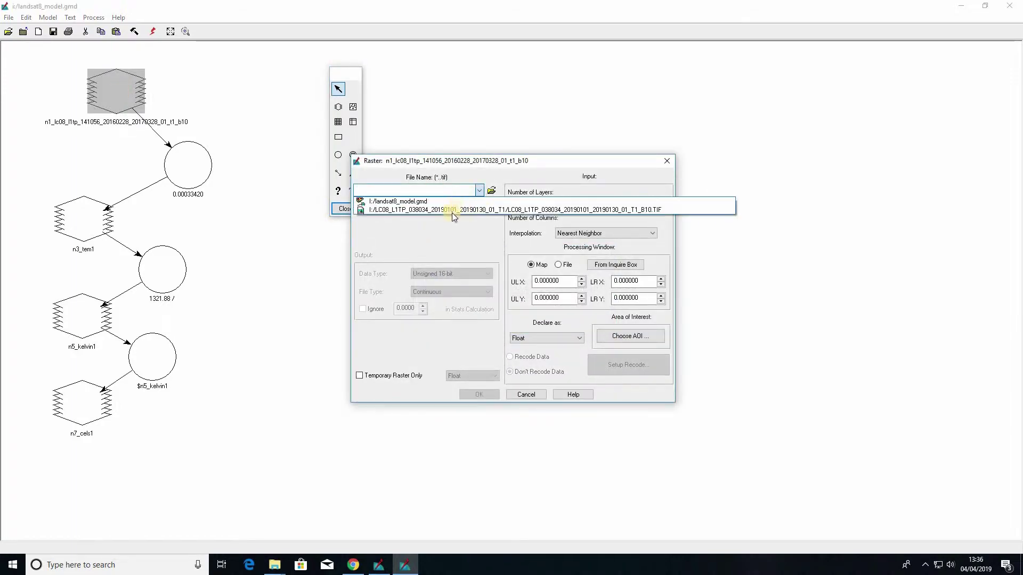
pyautogui.click(652, 210)
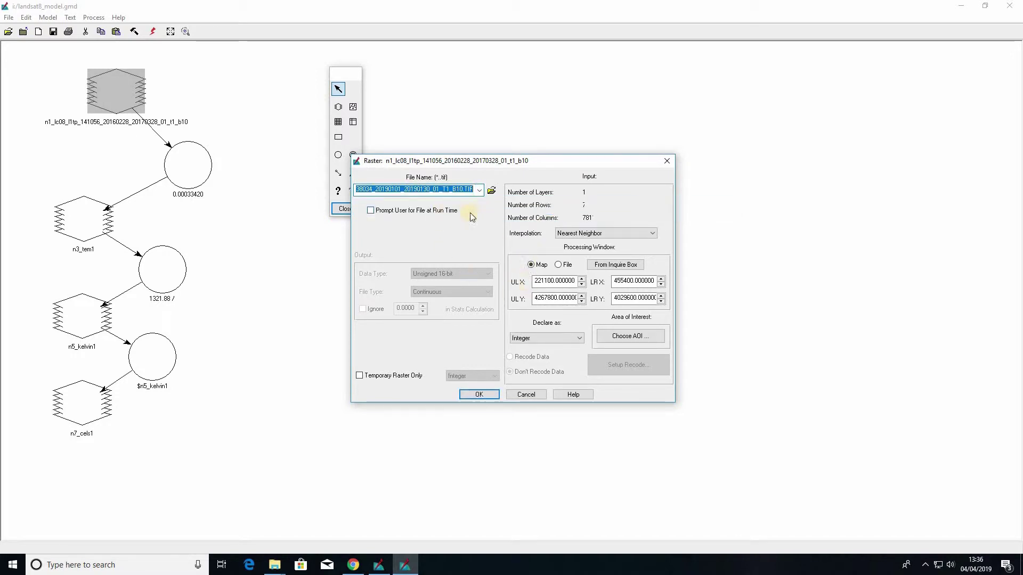
pyautogui.click(494, 397)
# - Accept the 0.00033420 function and set the n3_tem1 raster output to I:\New folder\n3.tif
pyautogui.doubleClick(181, 159)
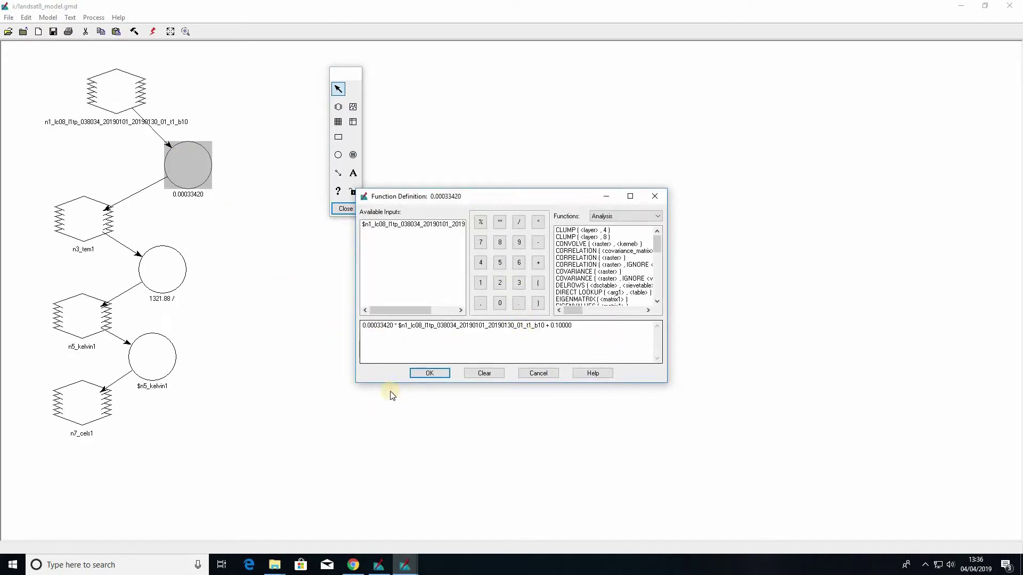
pyautogui.click(429, 373)
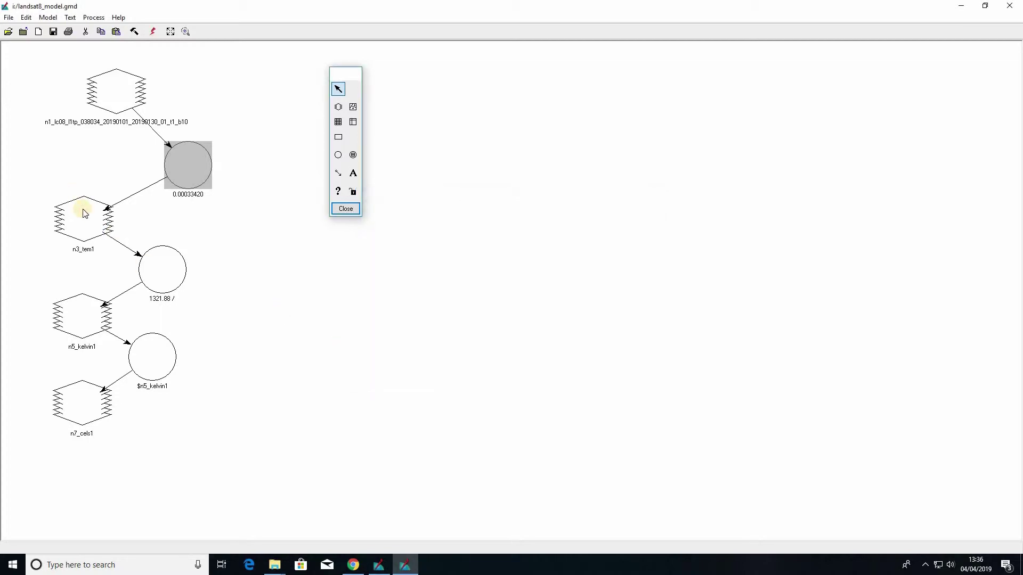
pyautogui.doubleClick(83, 209)
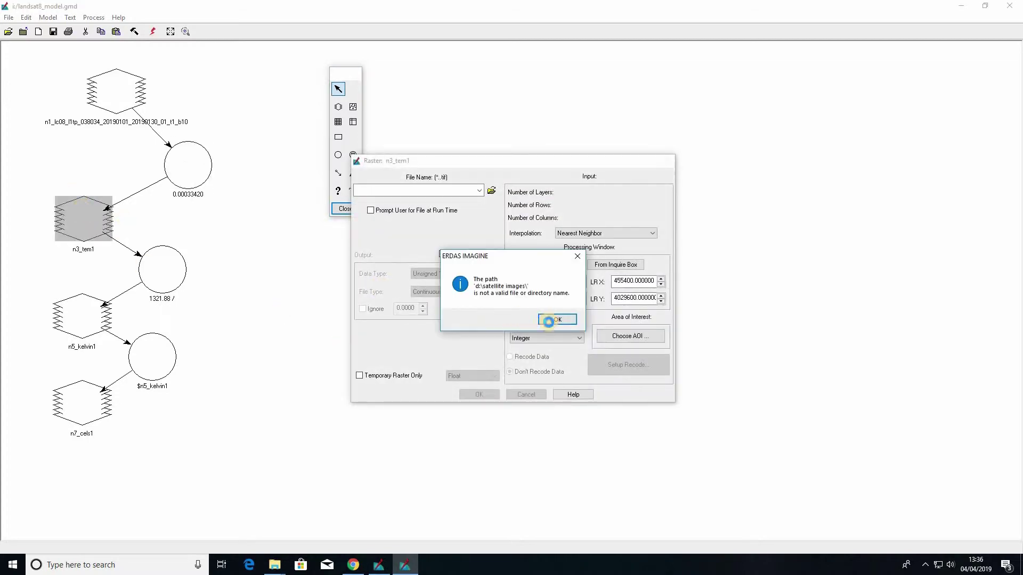
pyautogui.press('Return')
pyautogui.click(481, 191)
pyautogui.click(489, 191)
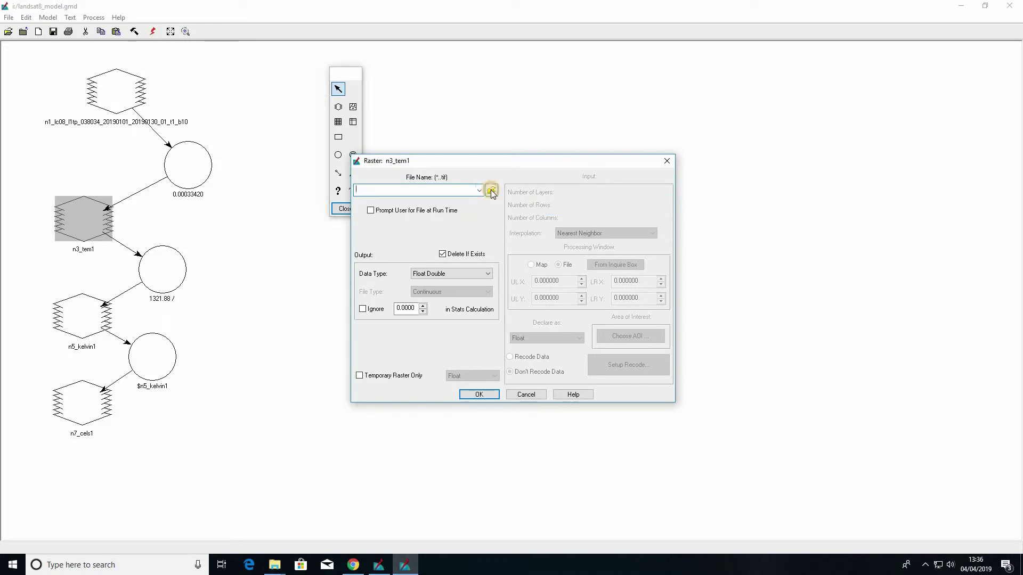
pyautogui.click(556, 216)
pyautogui.doubleClick(404, 284)
pyautogui.click(433, 337)
pyautogui.write('n3')
pyautogui.click(622, 230)
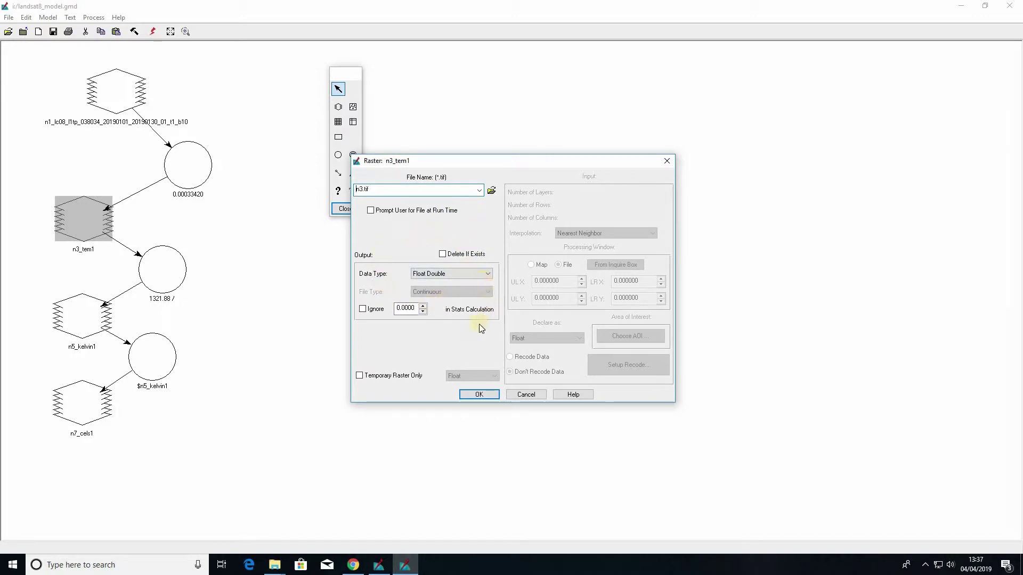
pyautogui.click(479, 394)
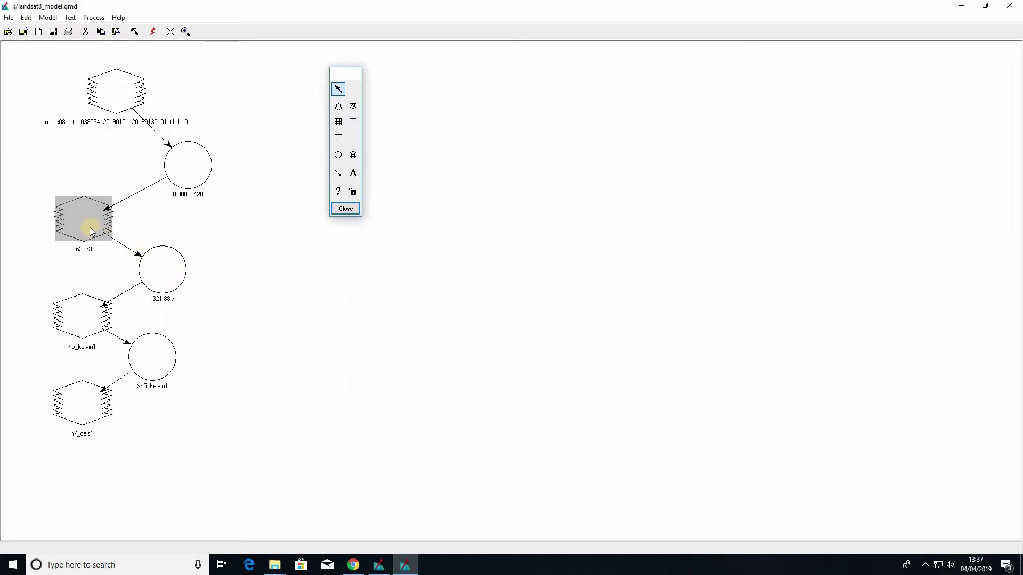
# - Accept the 1321.88 function and set the n5_kelvin1 raster output to n5.tif
pyautogui.click(152, 267)
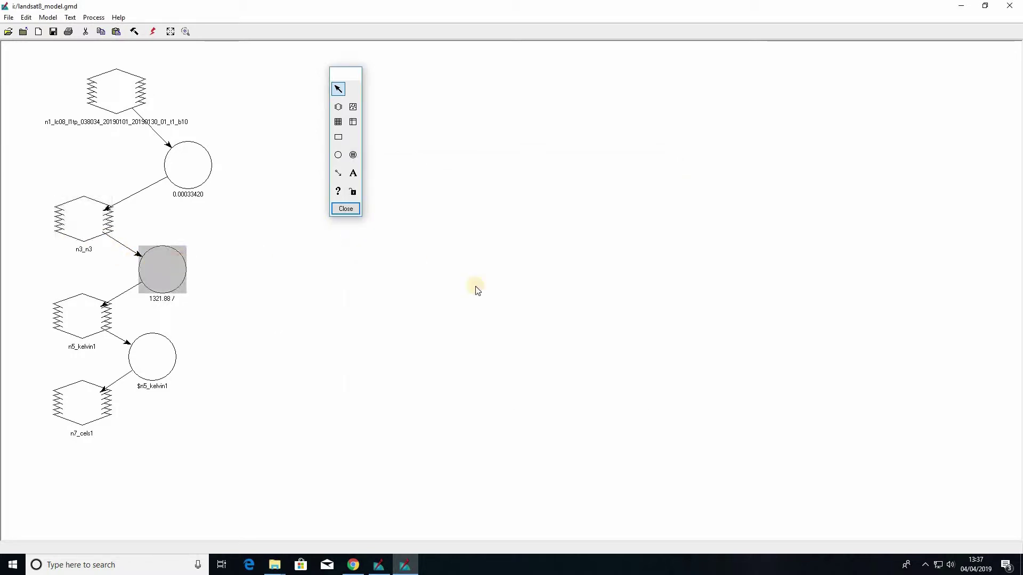
pyautogui.click(430, 373)
pyautogui.click(70, 315)
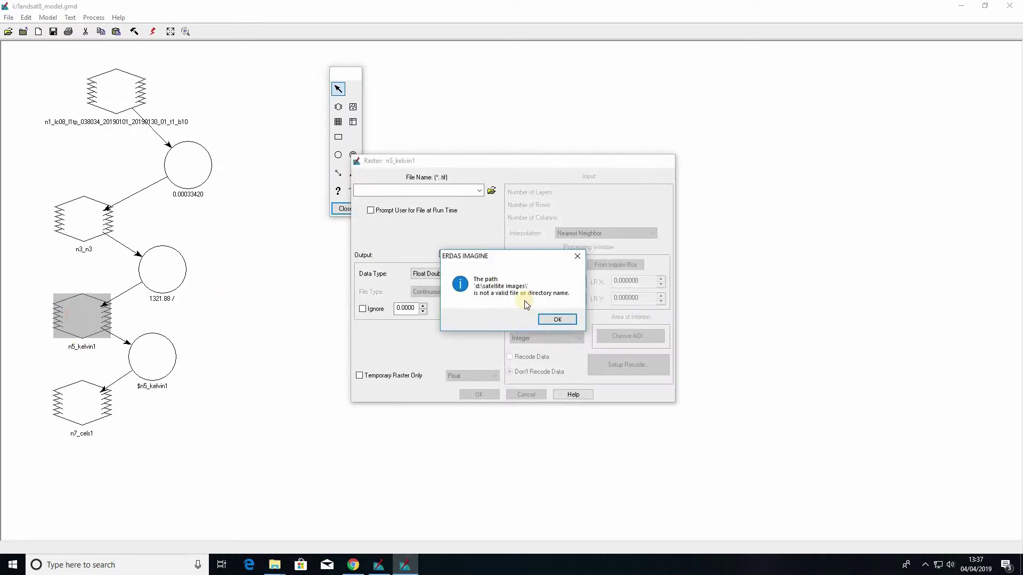
pyautogui.click(554, 319)
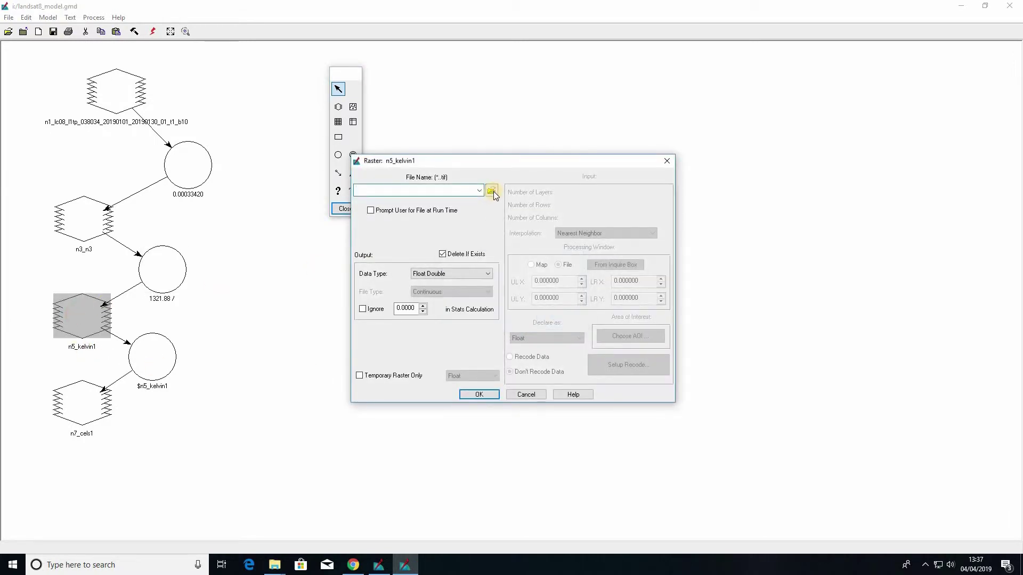
pyautogui.click(491, 190)
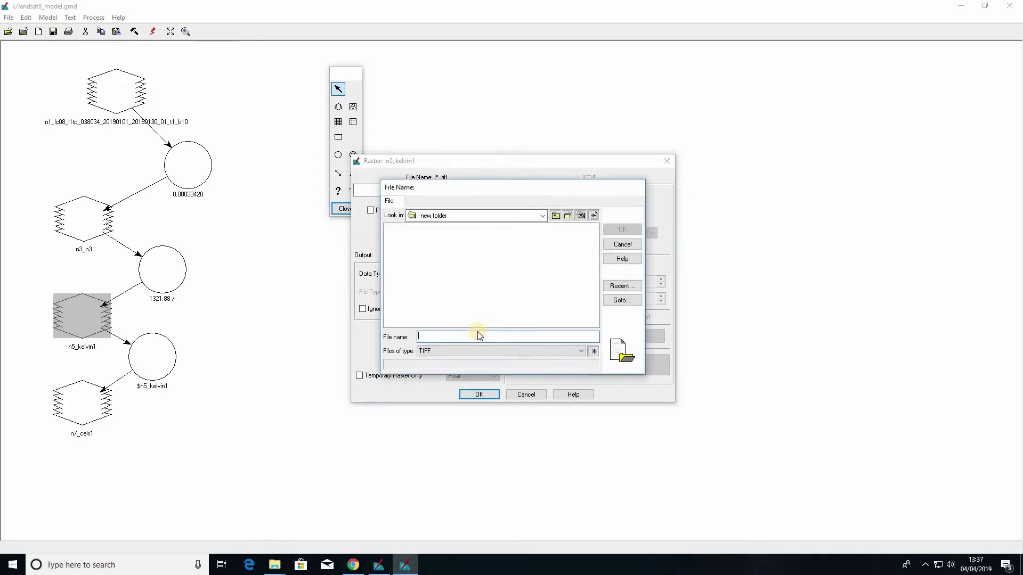
pyautogui.write('n5')
pyautogui.click(624, 229)
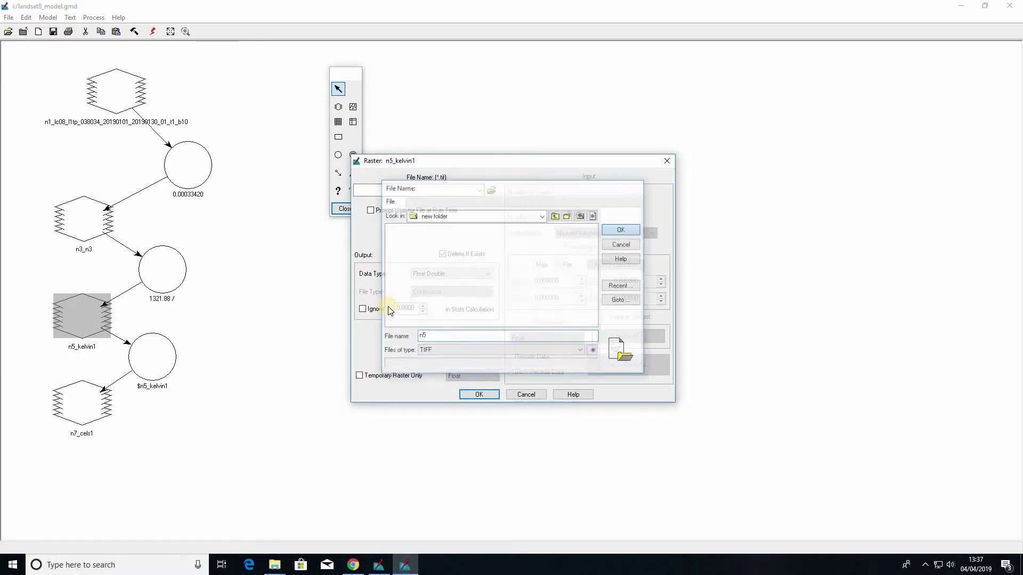
pyautogui.click(487, 394)
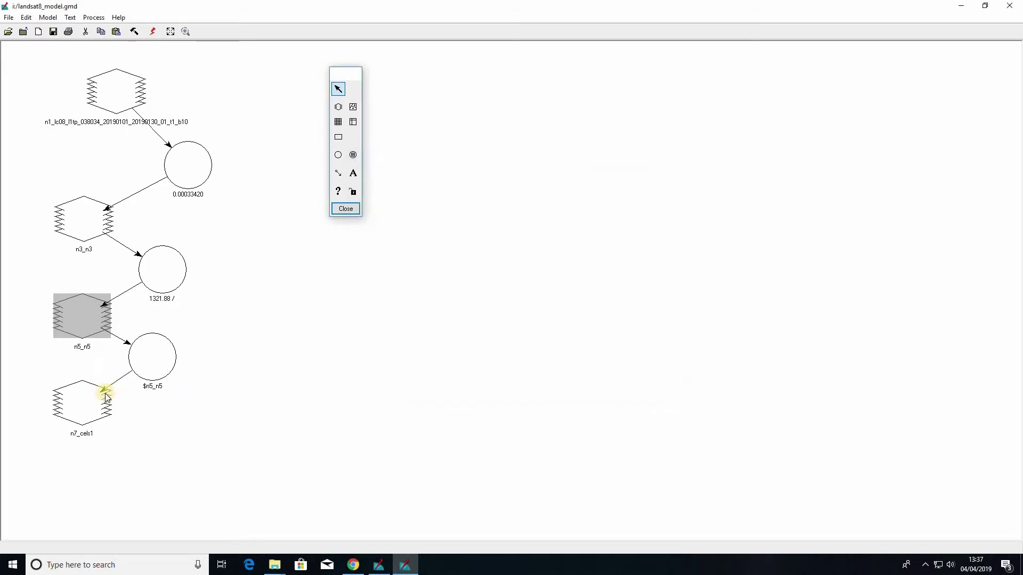
# - Configure the n7_cels1 output raster with Delete If Exists enabled
pyautogui.doubleClick(93, 393)
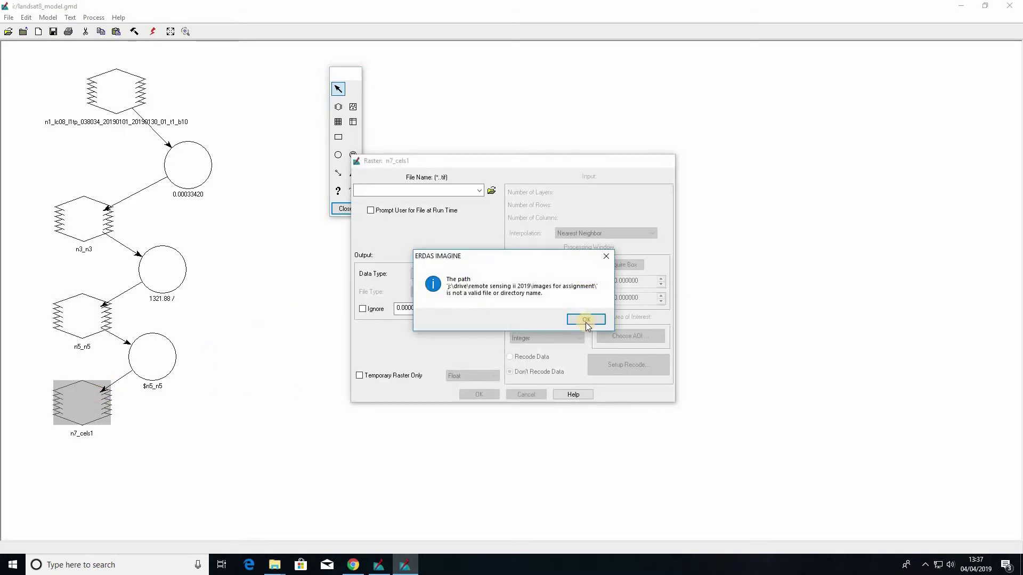
pyautogui.press('Return')
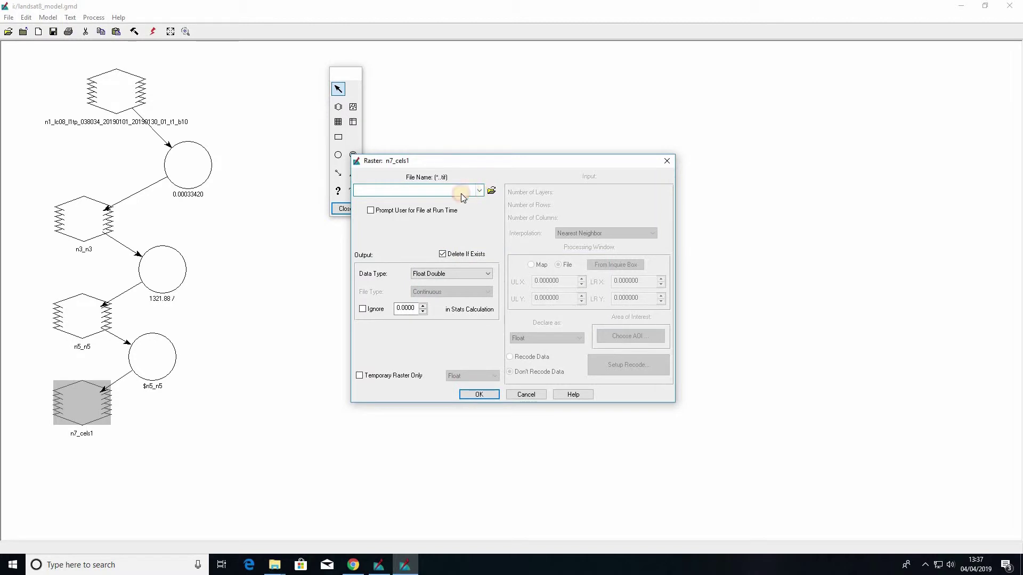
pyautogui.click(454, 193)
pyautogui.click(453, 189)
pyautogui.click(471, 394)
pyautogui.click(445, 254)
pyautogui.click(485, 397)
# - Turn off Delete If Exists on the n5_n5 and n3_n3 raster nodes
pyautogui.click(94, 317)
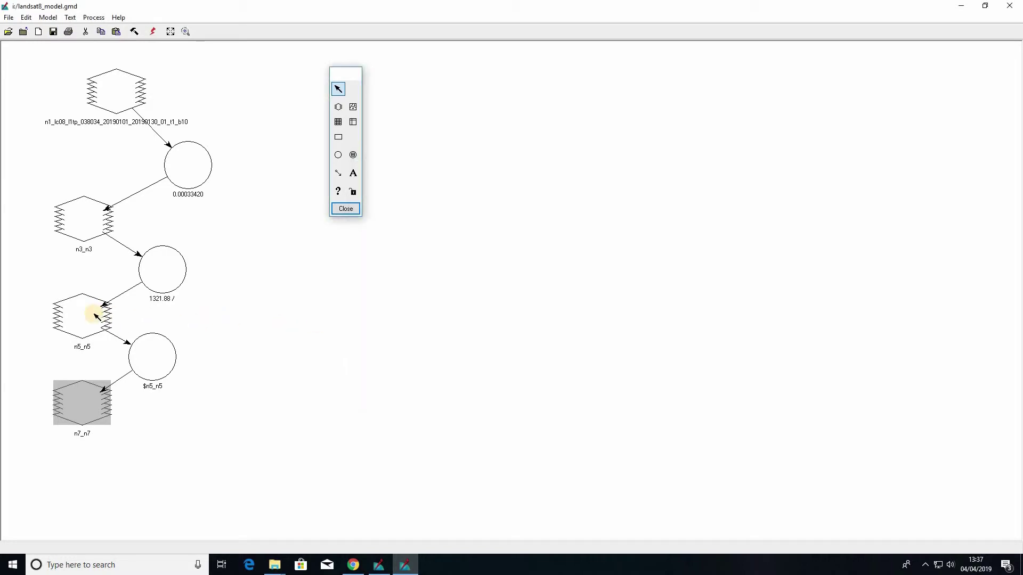
pyautogui.doubleClick(95, 316)
pyautogui.click(445, 255)
pyautogui.click(471, 394)
pyautogui.doubleClick(87, 219)
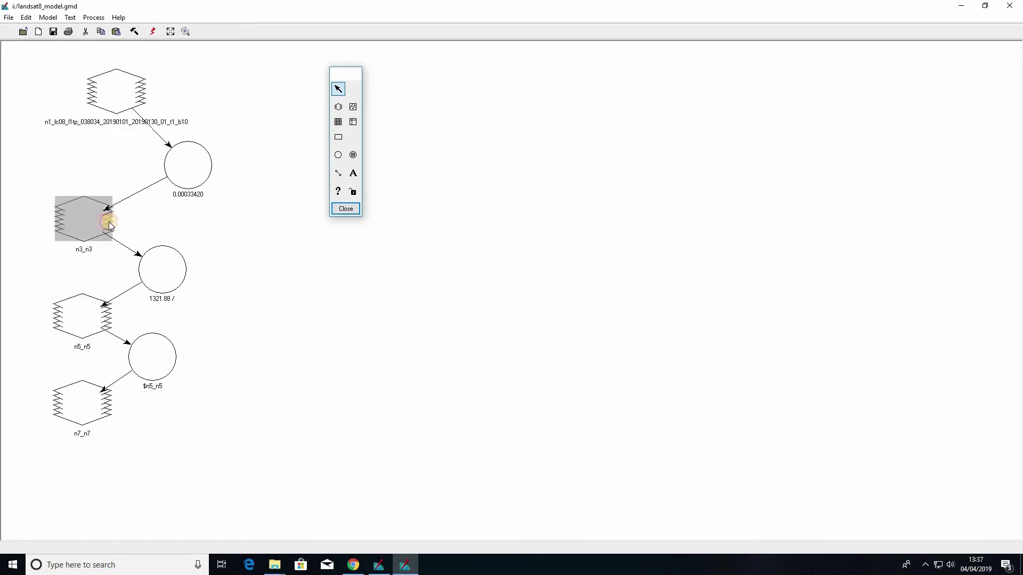
pyautogui.click(443, 254)
pyautogui.click(479, 394)
# - Execute the landsat8 model, then dismiss the finished jobs and close the Process List
pyautogui.click(152, 33)
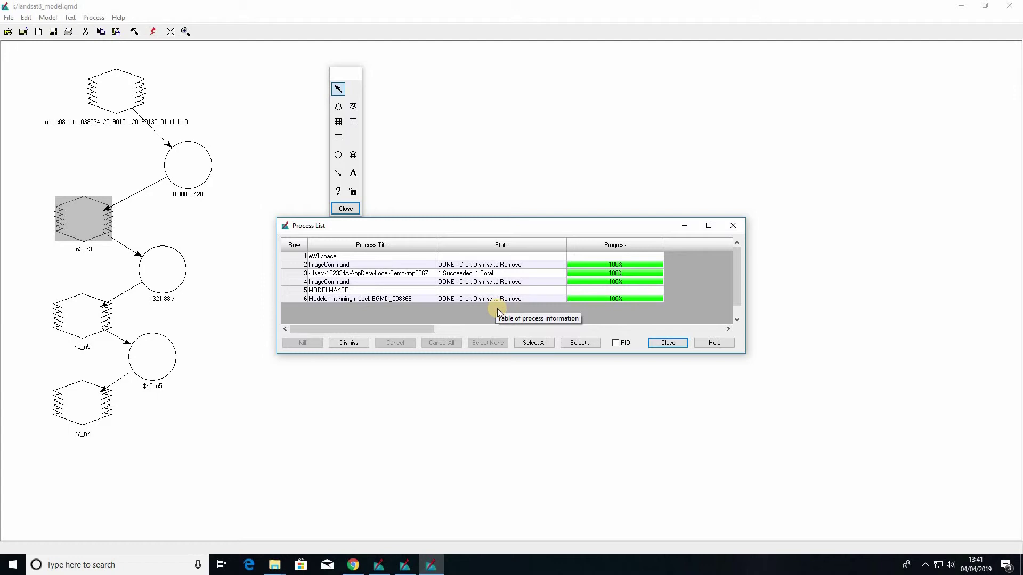
pyautogui.click(350, 342)
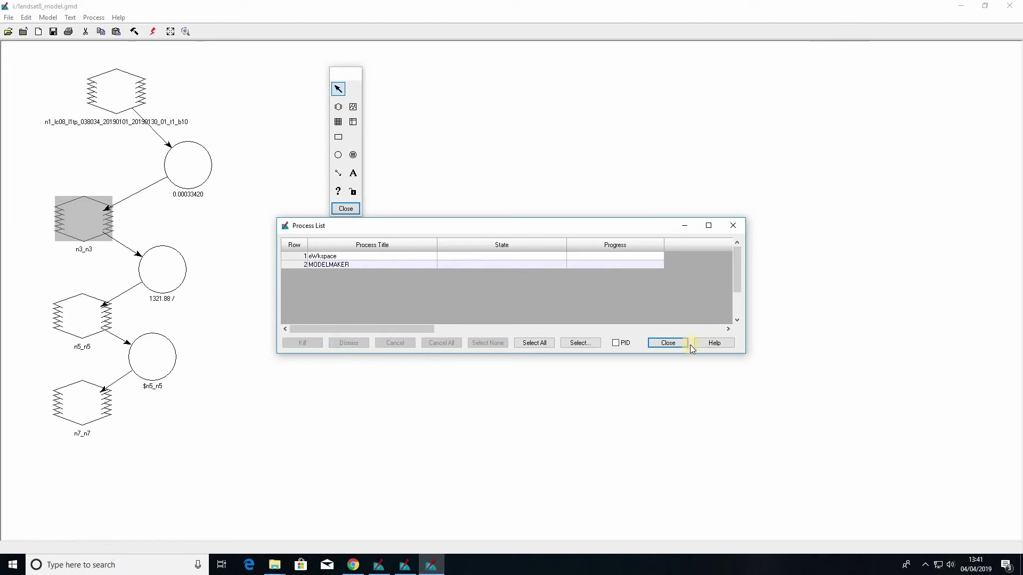
pyautogui.click(675, 343)
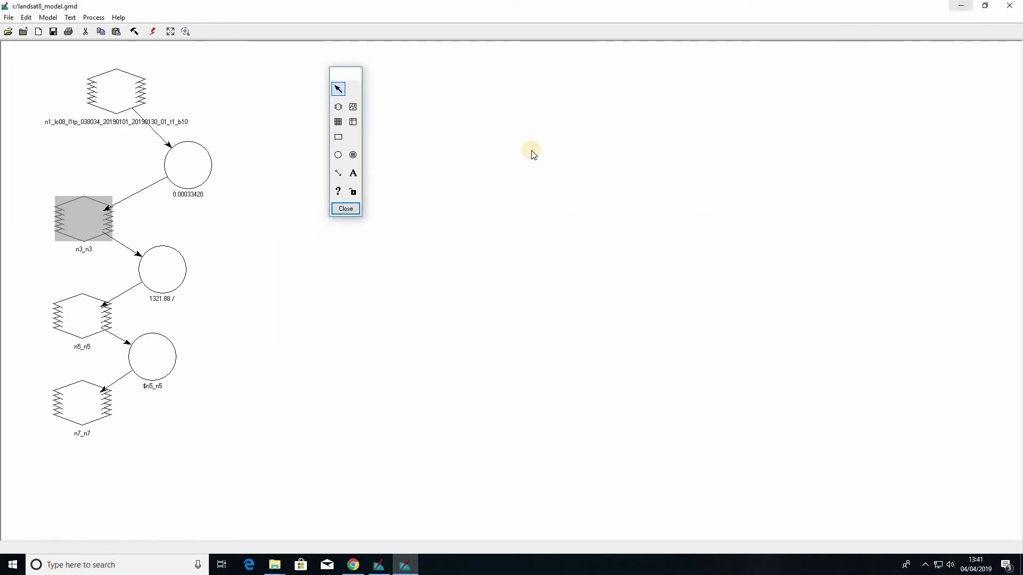
# - Add n7.tif from New folder as a raster layer over the Landsat image in 2D View #1
pyautogui.hotkey('alt', 'Tab')
pyautogui.rightClick(186, 141)
pyautogui.click(215, 148)
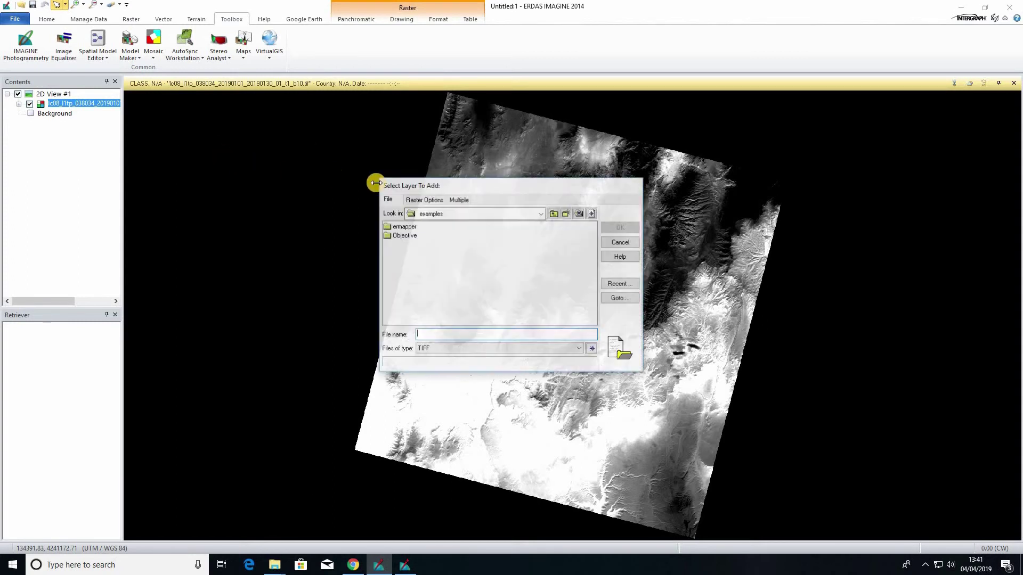
pyautogui.click(540, 213)
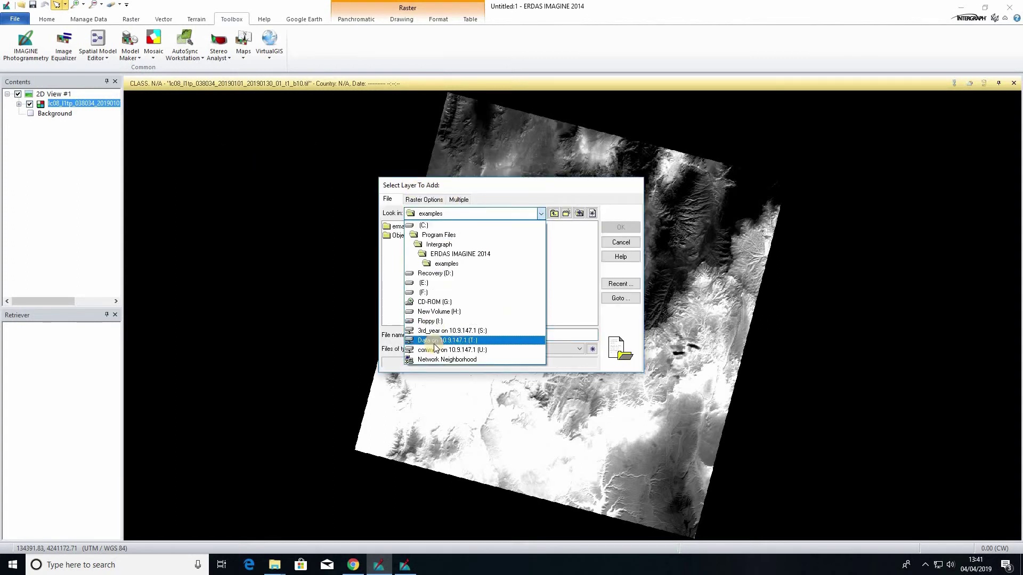
pyautogui.click(426, 283)
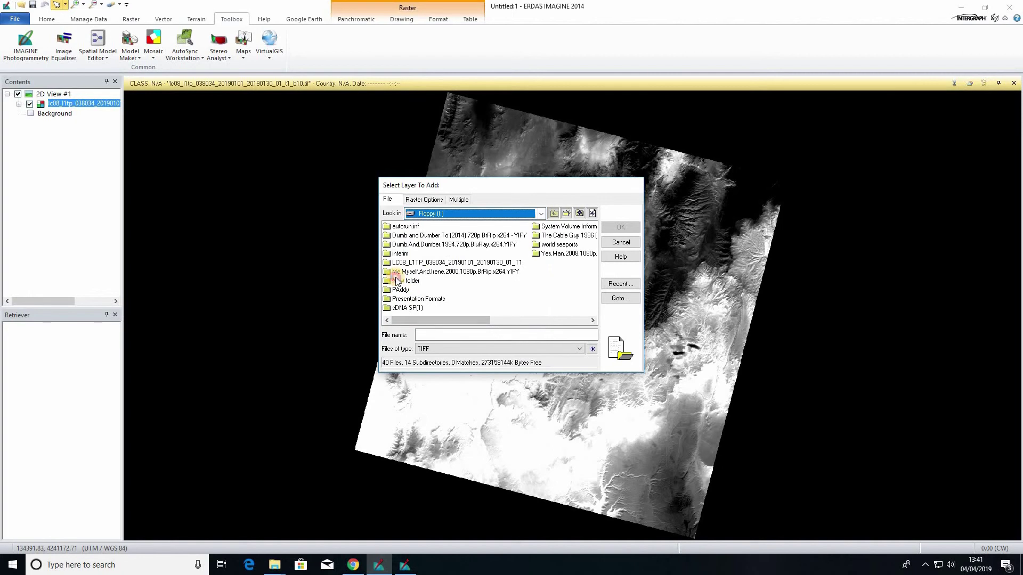
pyautogui.doubleClick(395, 277)
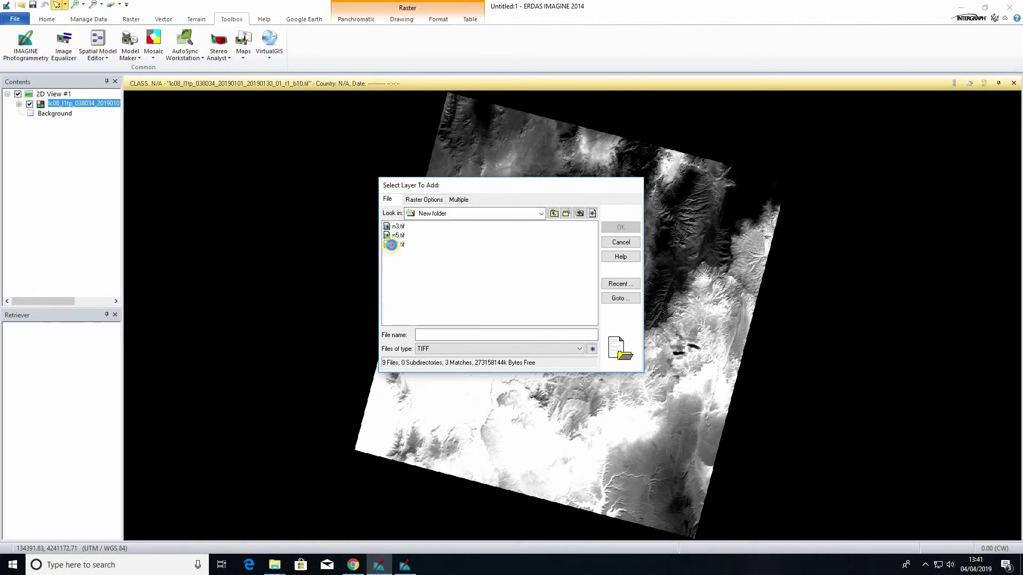
pyautogui.click(397, 245)
pyautogui.click(619, 228)
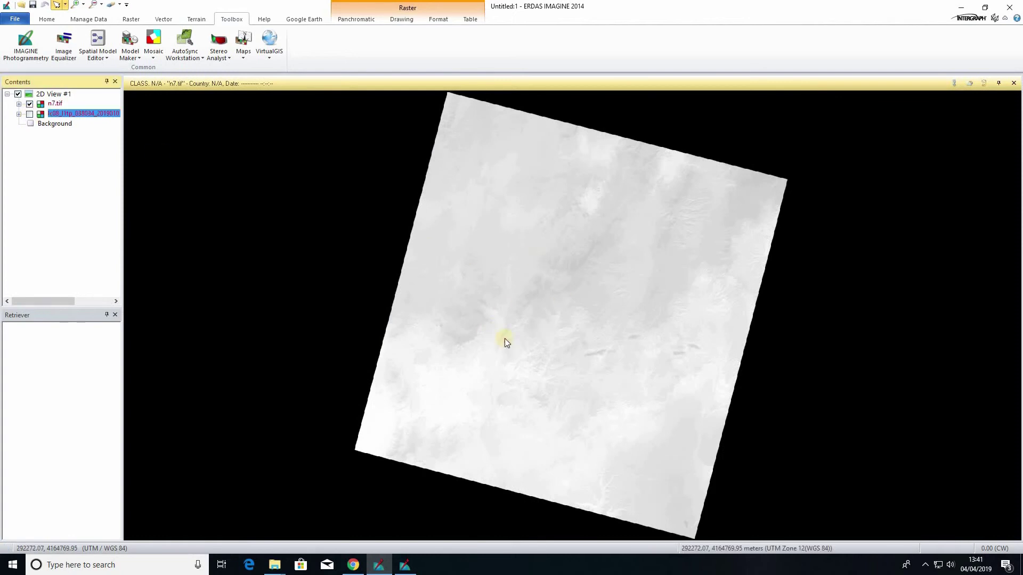
# - Start the Inquire cursor from the Home tab and move its readout aside
pyautogui.click(163, 22)
pyautogui.click(48, 20)
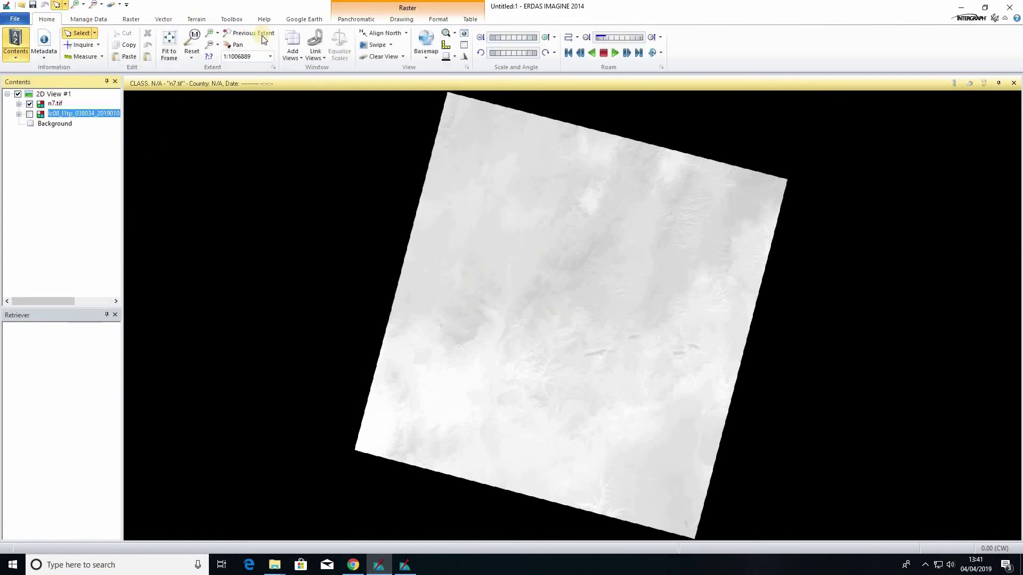
pyautogui.click(70, 46)
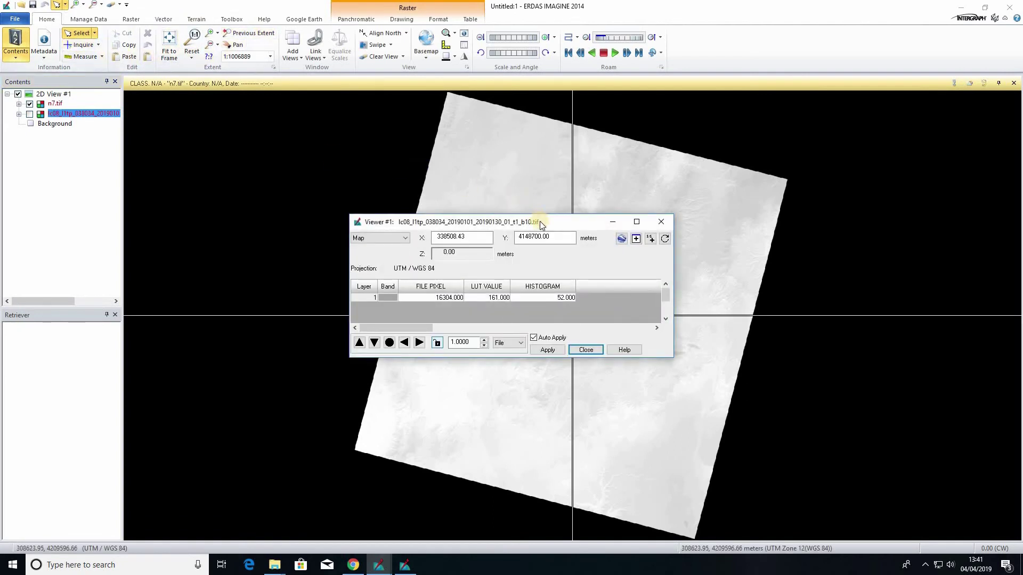
pyautogui.moveTo(539, 221); pyautogui.dragTo(230, 124)
pyautogui.click(570, 313)
# - Sample pixel values at several spots across the image, making n7.tif the inspected layer
pyautogui.moveTo(539, 332)
pyautogui.mouseDown()
pyautogui.moveTo(495, 344)
pyautogui.moveTo(498, 329)
pyautogui.moveTo(550, 316)
pyautogui.mouseUp()
pyautogui.click(535, 268)
pyautogui.click(523, 240)
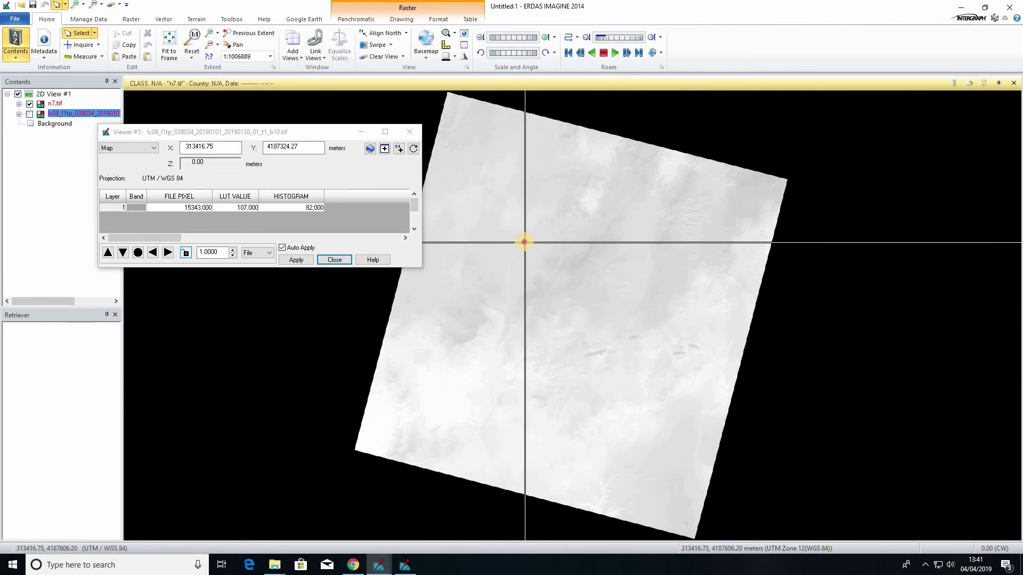
pyautogui.click(498, 275)
pyautogui.click(535, 366)
pyautogui.click(482, 401)
pyautogui.click(433, 371)
pyautogui.click(551, 338)
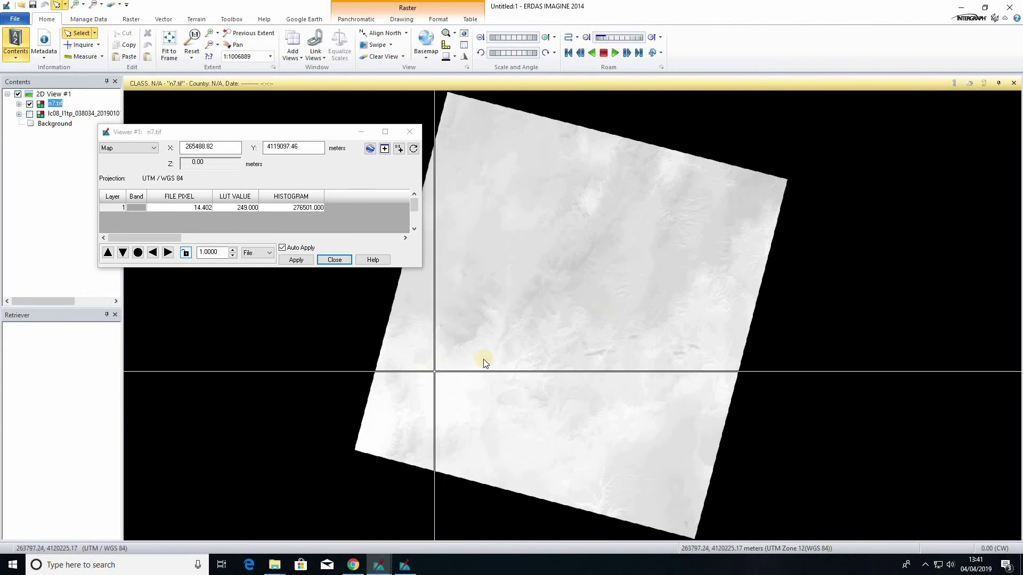
# - Read n7.tif Celsius temperatures near the image centre and toward the lower-left edge
pyautogui.click(593, 321)
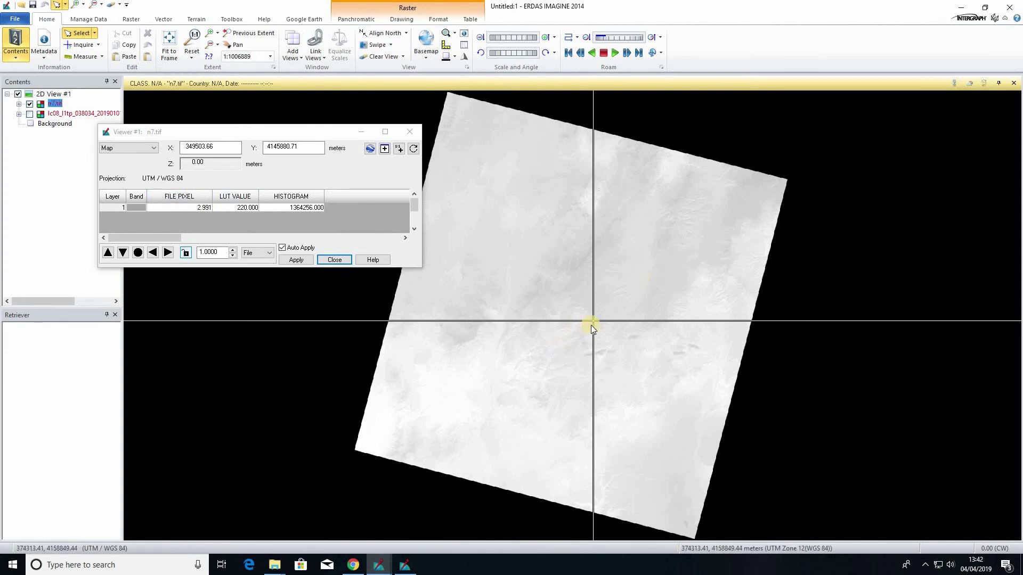
pyautogui.moveTo(593, 323); pyautogui.dragTo(579, 321)
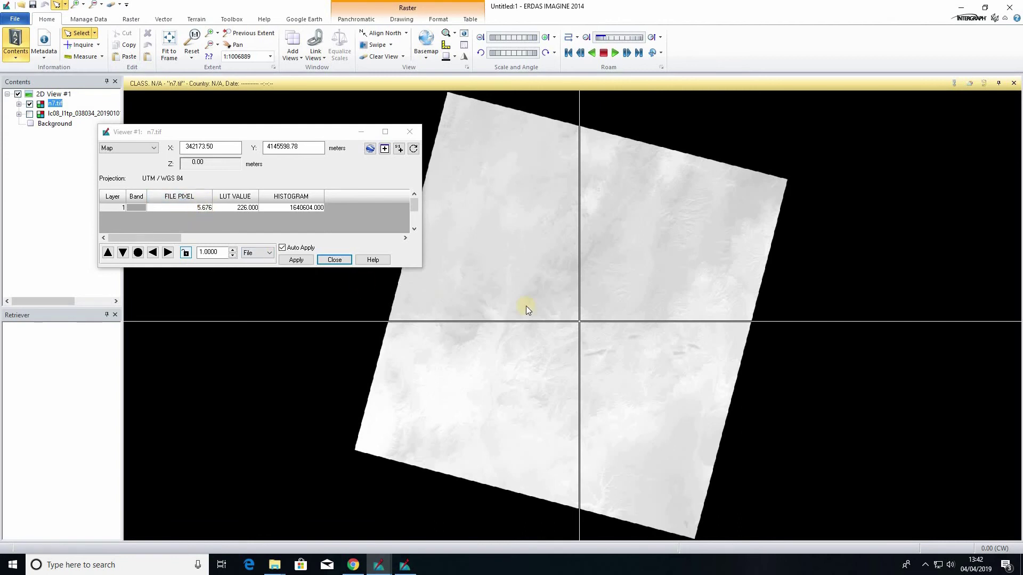
pyautogui.moveTo(586, 325); pyautogui.dragTo(597, 355)
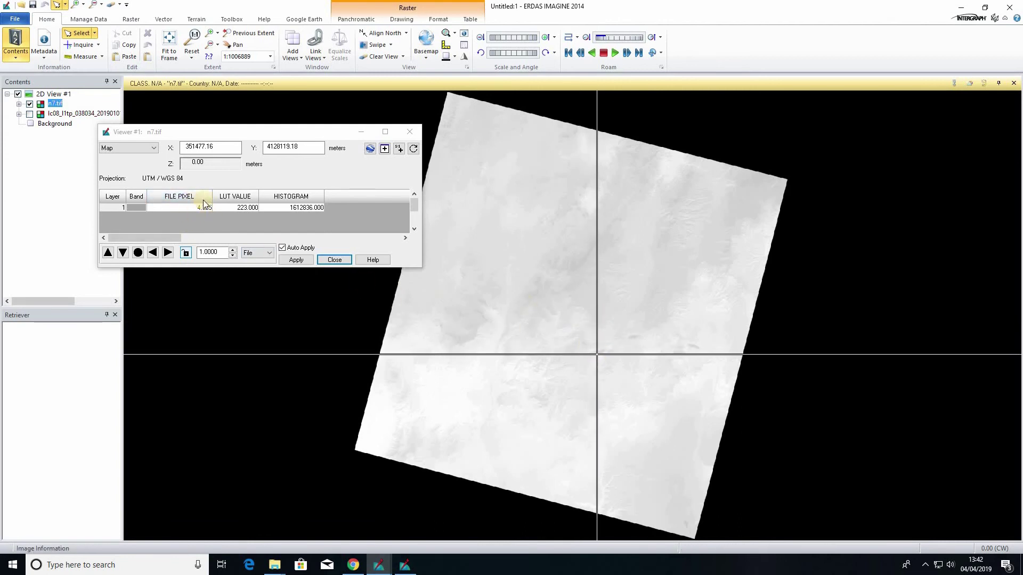
pyautogui.moveTo(596, 352); pyautogui.dragTo(467, 298)
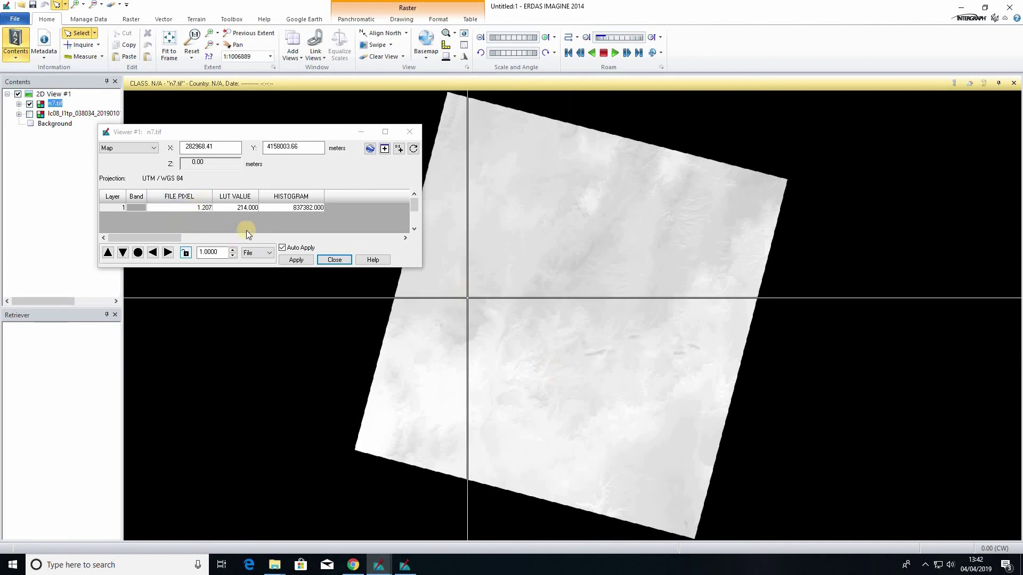
pyautogui.moveTo(465, 299)
pyautogui.mouseDown()
pyautogui.moveTo(409, 425)
pyautogui.moveTo(414, 442)
pyautogui.mouseUp()
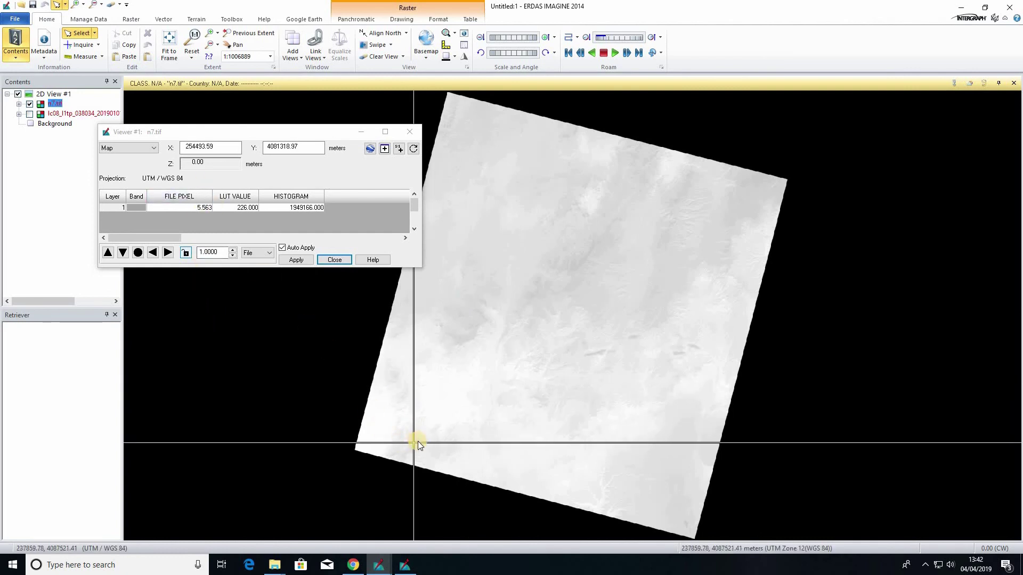
pyautogui.moveTo(424, 452); pyautogui.dragTo(449, 461)
# - Highlight the 11.212 temperature reading, then close the pixel readout
pyautogui.click(203, 207)
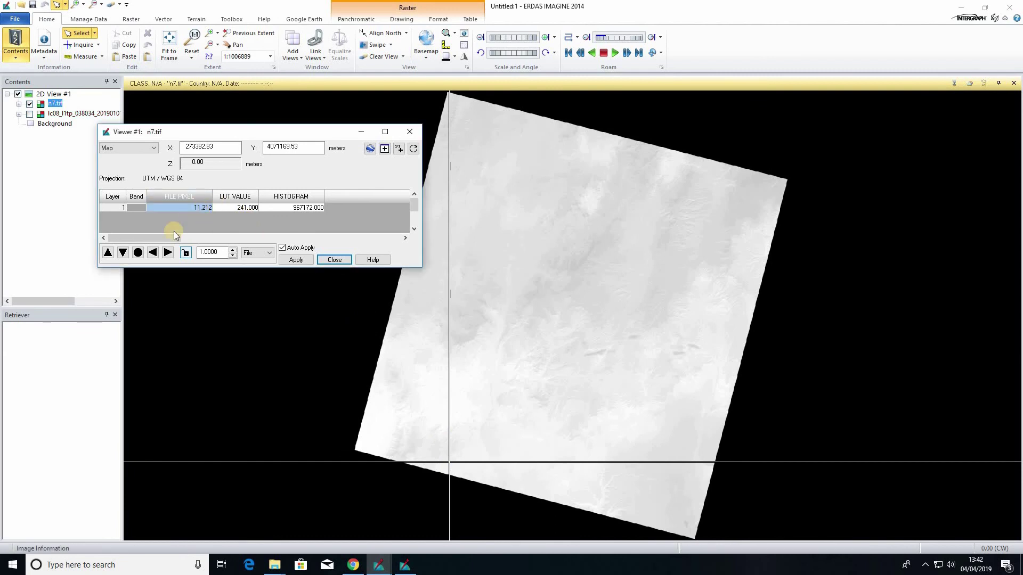
pyautogui.click(334, 259)
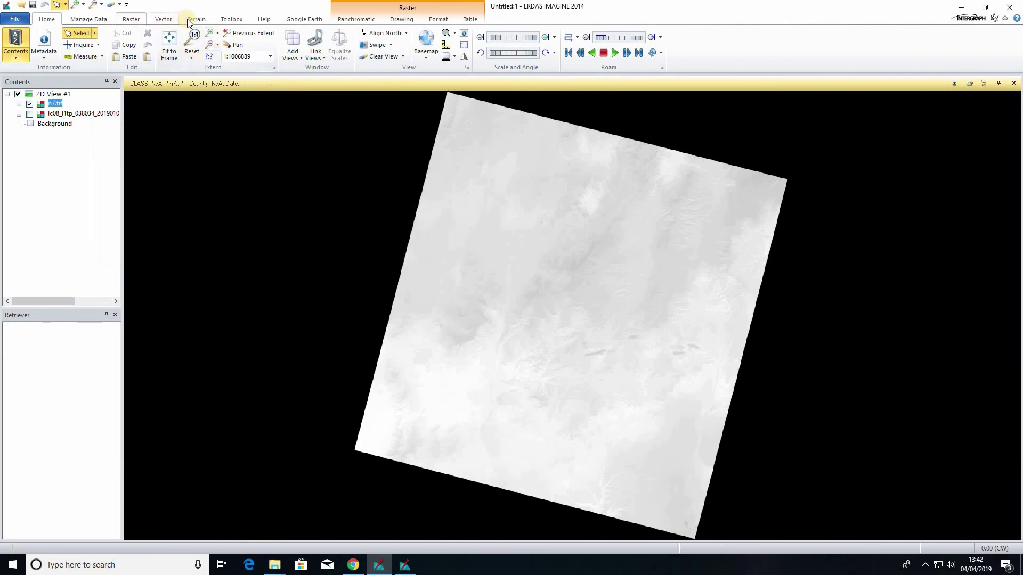
pyautogui.click(131, 19)
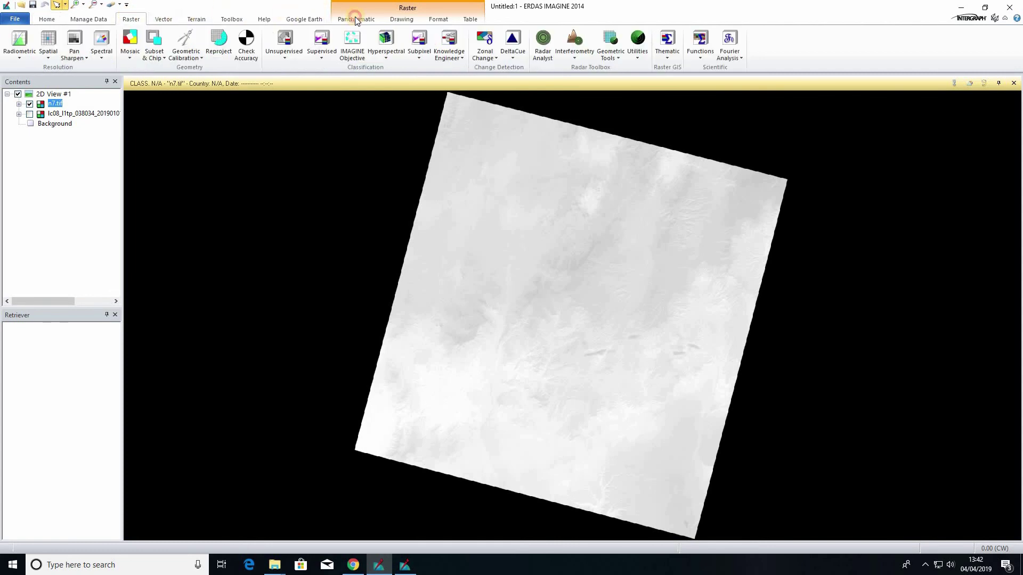